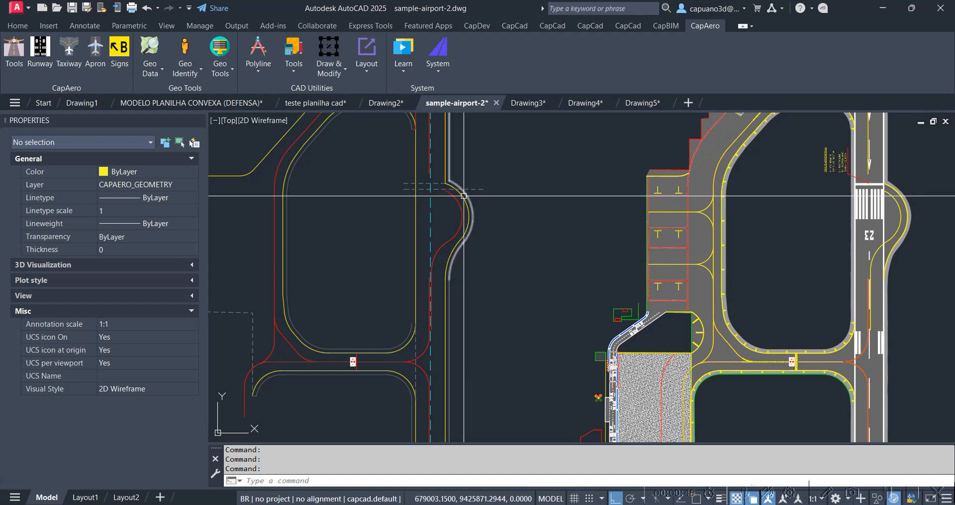
# Open the CapAero airport tools dialog and start a new blank drawing.
pyautogui.moveTo(486, 162); pyautogui.dragTo(427, 155, button='middle')
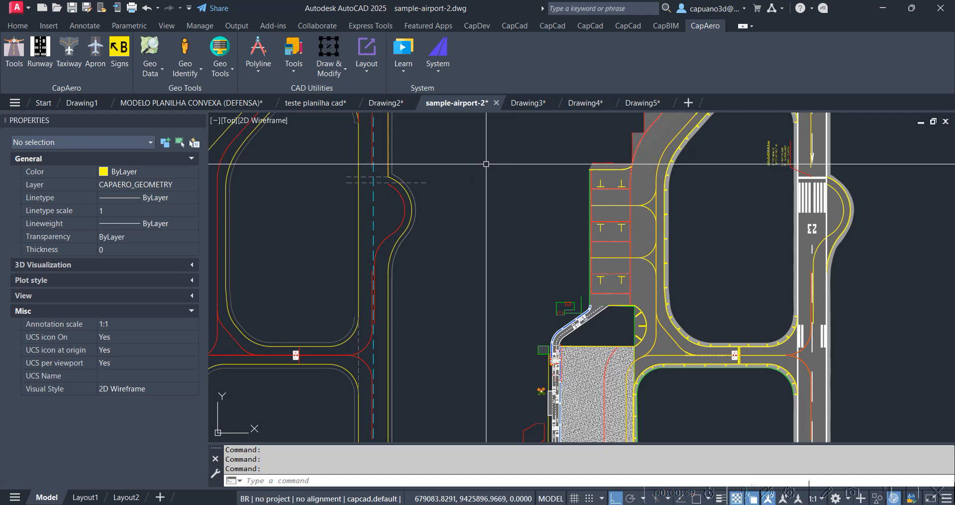
pyautogui.moveTo(478, 166); pyautogui.dragTo(540, 181, button='middle')
pyautogui.scroll(5, 505, 145)
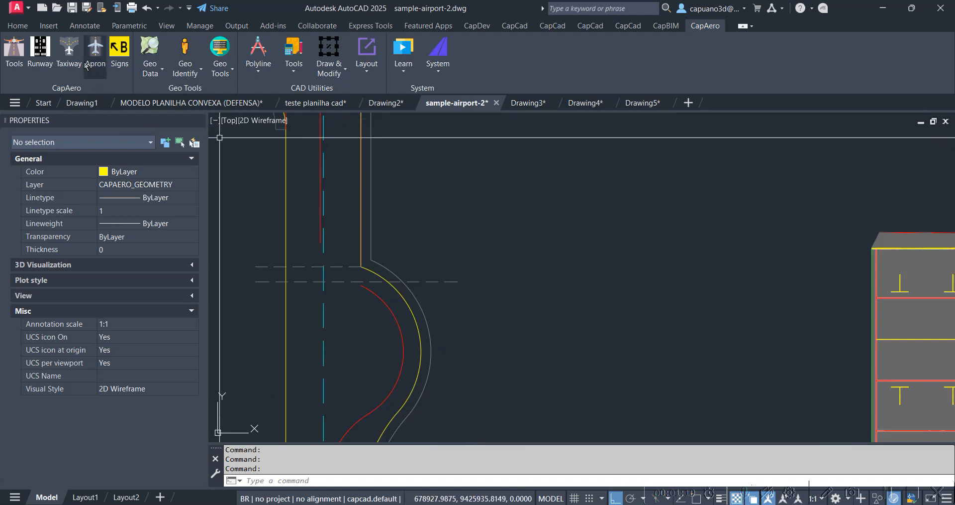
pyautogui.click(16, 64)
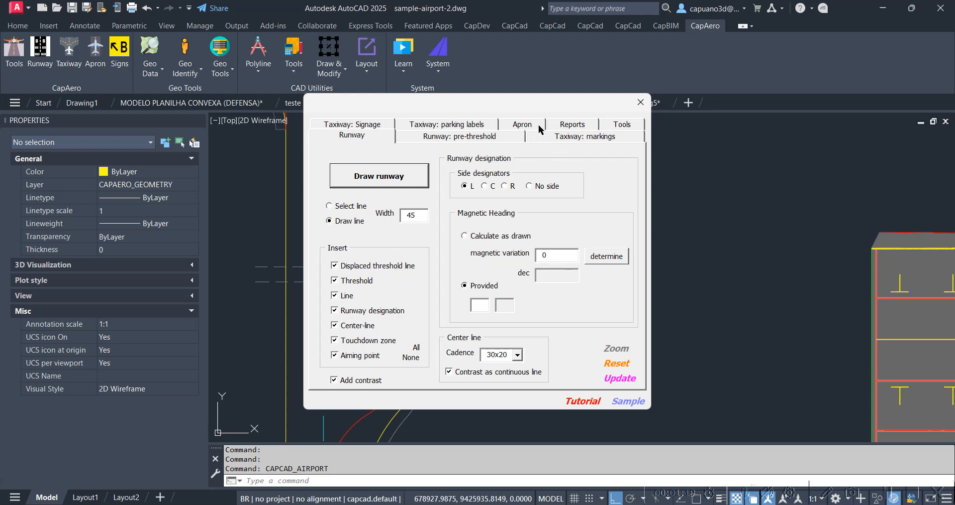
pyautogui.moveTo(614, 102); pyautogui.dragTo(578, 139)
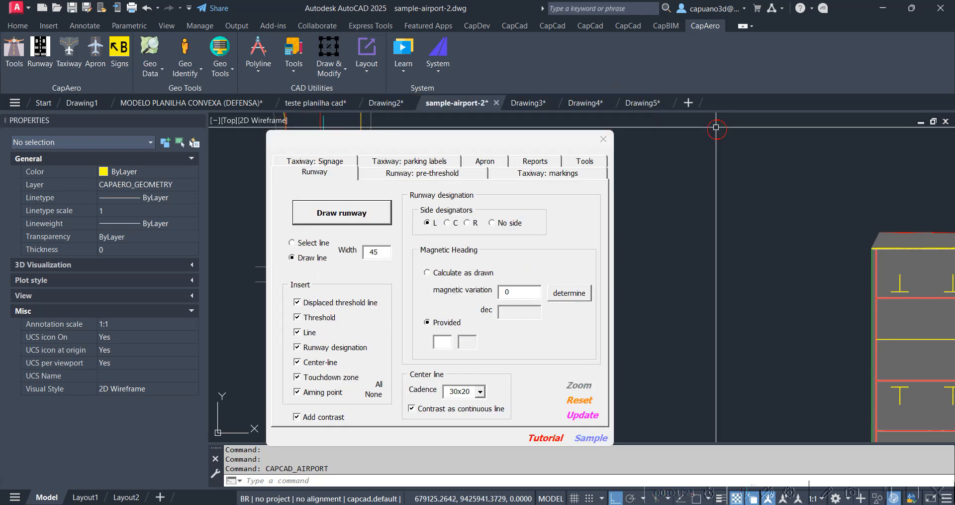
pyautogui.click(690, 101)
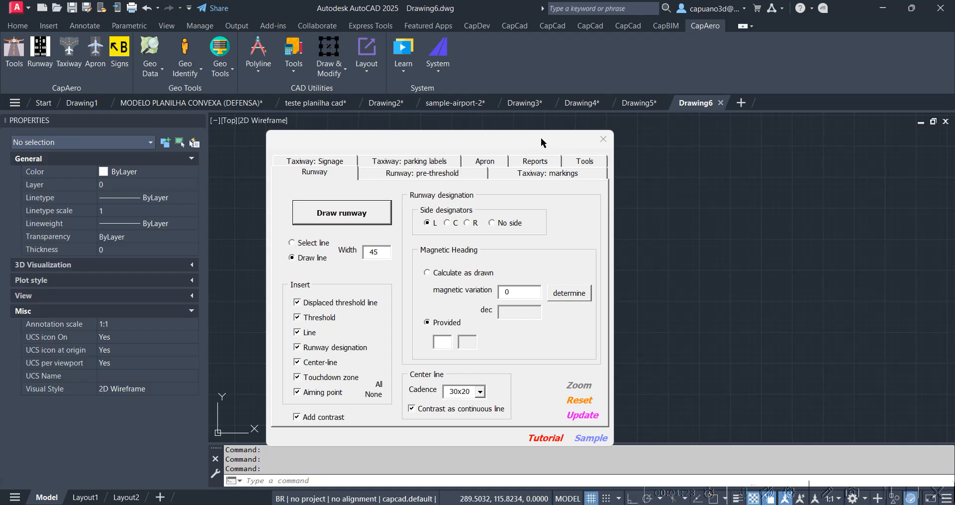
pyautogui.moveTo(529, 144); pyautogui.dragTo(452, 77)
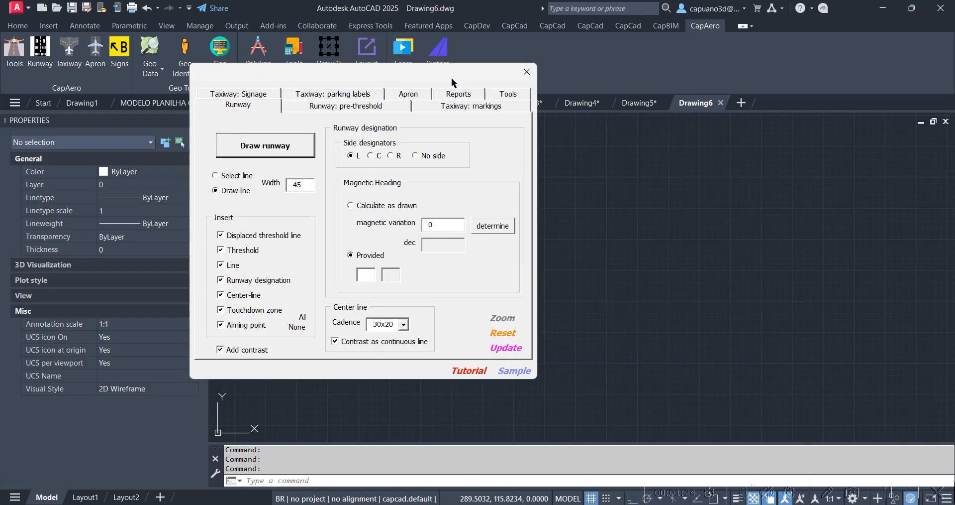
# Insert a taxiway parking label reading B1 with 4000 mm text and an upward arrow shape at a free point, rotated by eye.
pyautogui.click(257, 95)
pyautogui.click(335, 105)
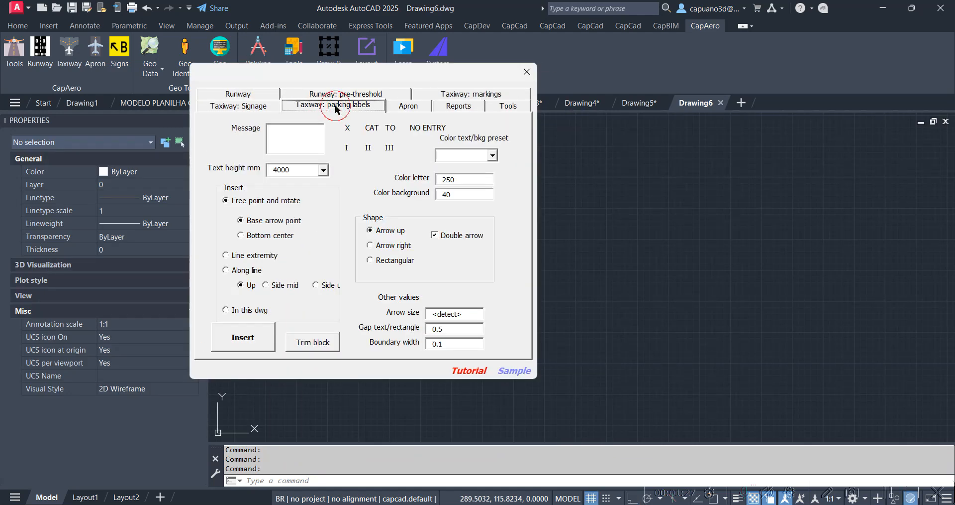
pyautogui.click(298, 132)
pyautogui.click(254, 340)
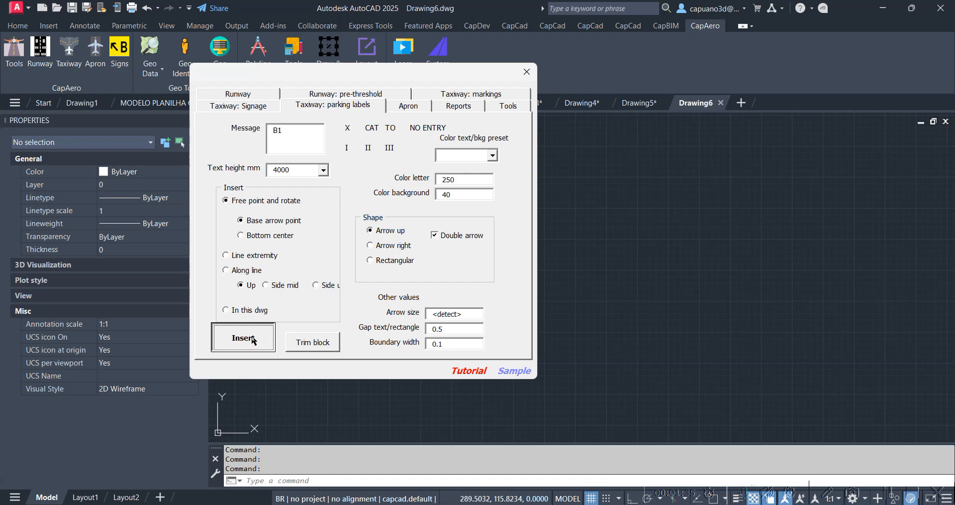
pyautogui.click(544, 230)
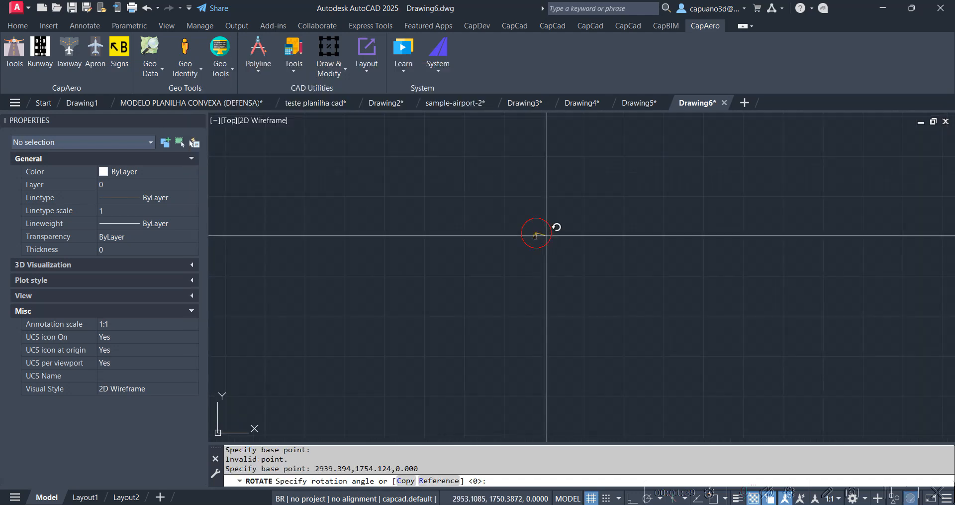
pyautogui.click(593, 208)
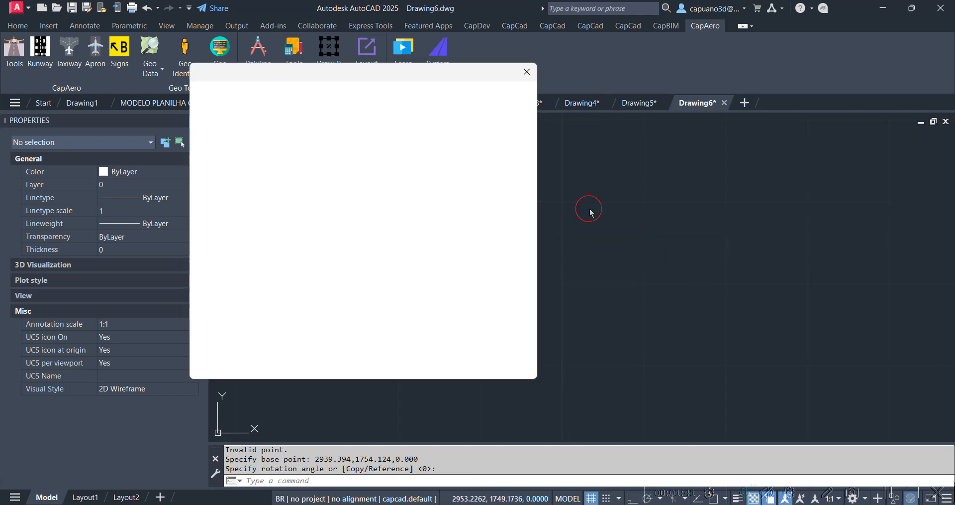
pyautogui.moveTo(646, 234); pyautogui.dragTo(855, 251, button='middle')
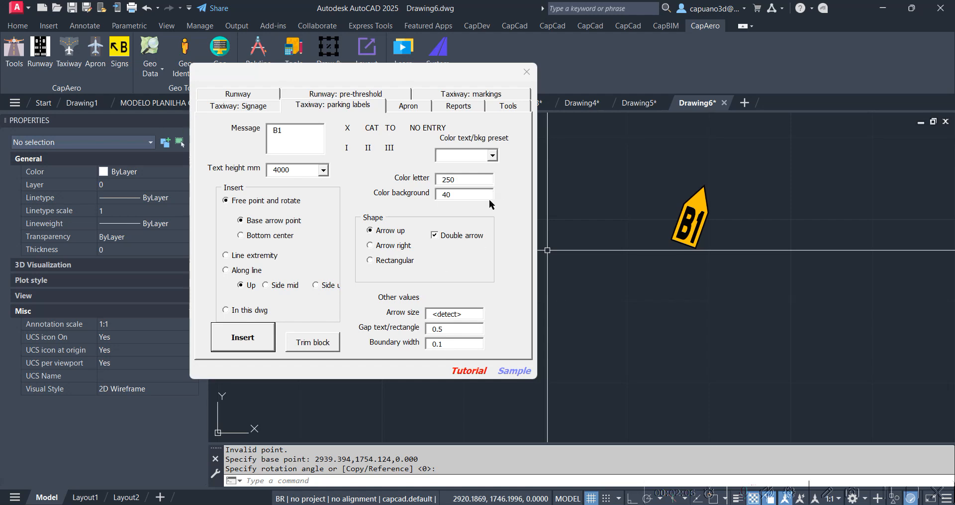
pyautogui.moveTo(652, 182); pyautogui.dragTo(696, 168, button='middle')
# Replace the parking label's message with CAT<II> using the preset text entries.
pyautogui.moveTo(290, 133); pyautogui.dragTo(246, 136)
pyautogui.click(372, 128)
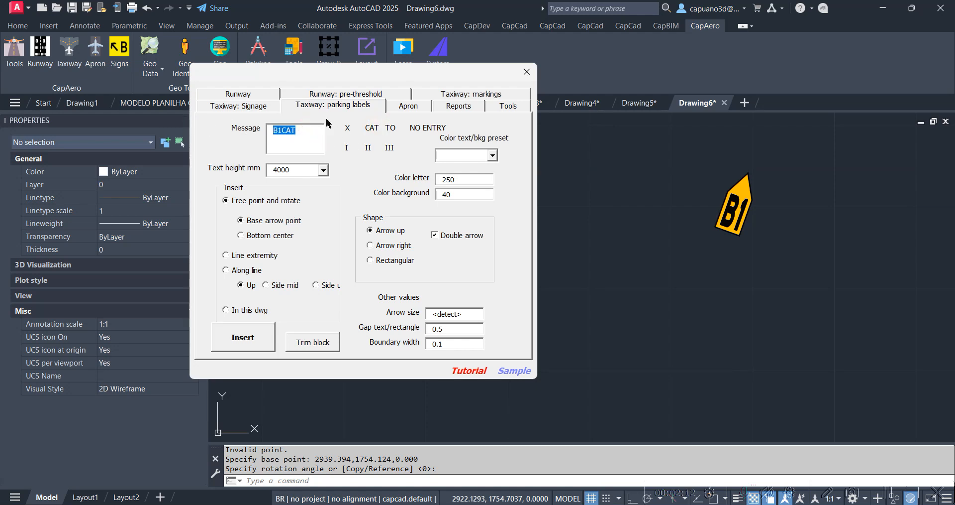
pyautogui.doubleClick(313, 131)
pyautogui.press('BackSpace')
pyautogui.click(367, 147)
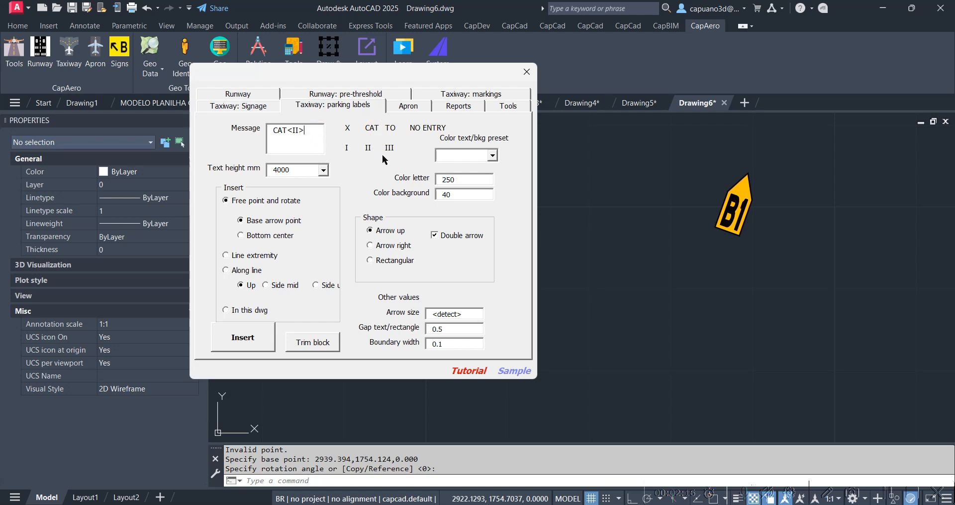
# Insert the CAT<II> label at a free point with the White/red color preset and Arrow right shape, rotated by eye.
pyautogui.click(487, 157)
pyautogui.click(470, 190)
pyautogui.click(392, 247)
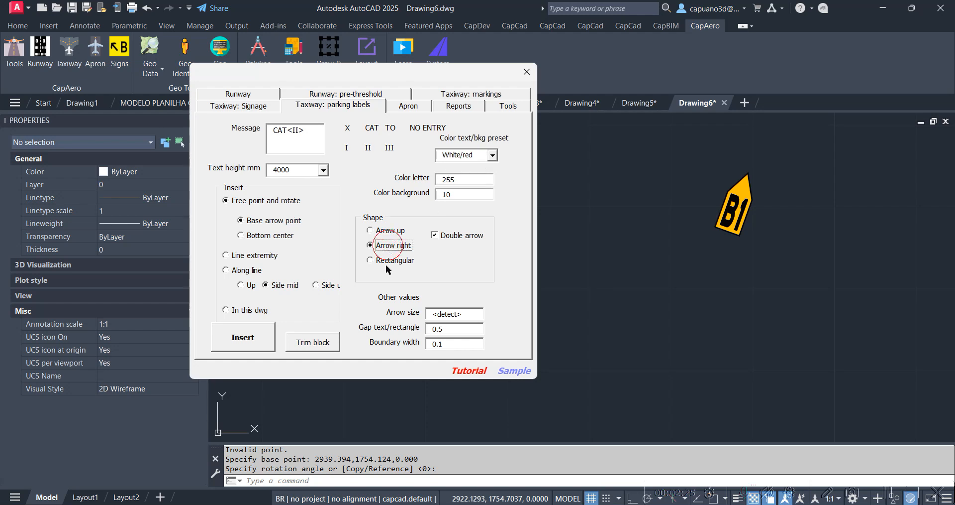
pyautogui.click(252, 335)
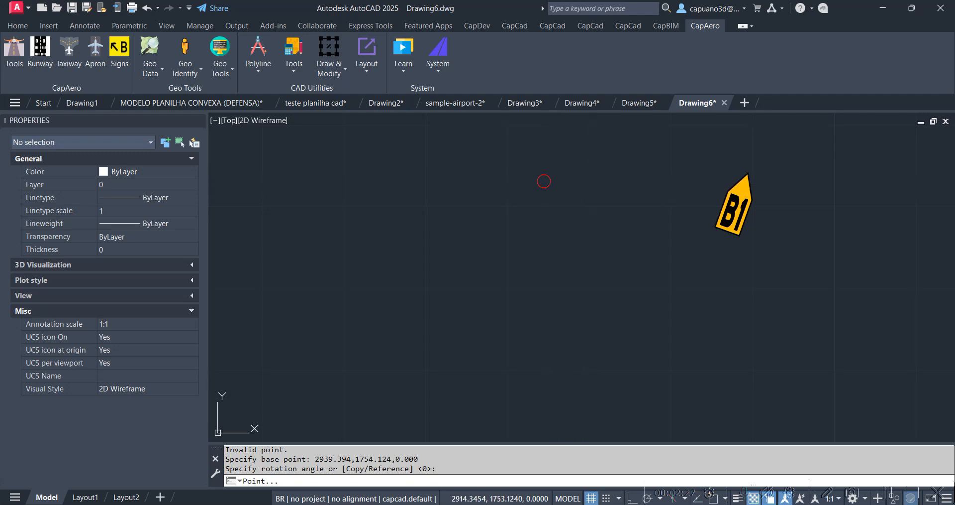
pyautogui.click(542, 179)
pyautogui.click(596, 193)
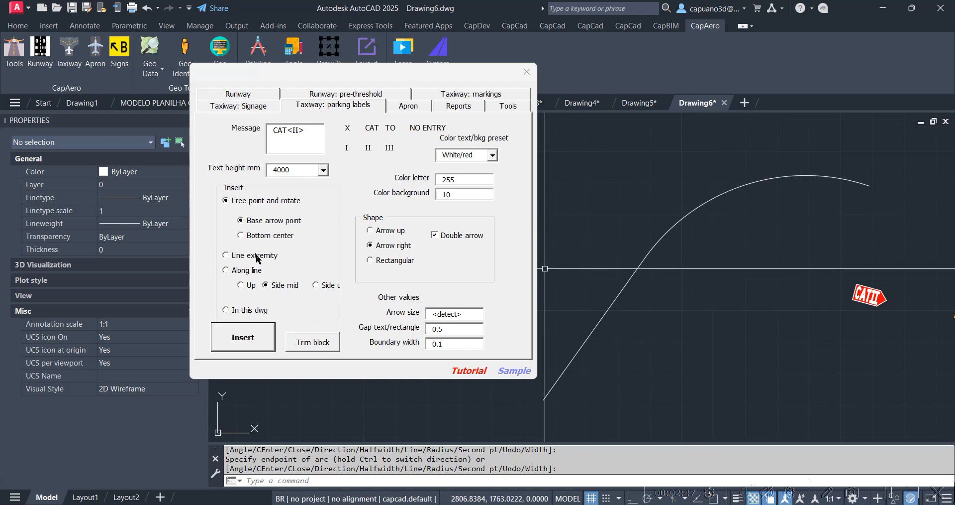
# Insert a White/red CAT<II> label along the straight part of the polyline, using the Side mid placement.
pyautogui.click(255, 270)
pyautogui.click(254, 336)
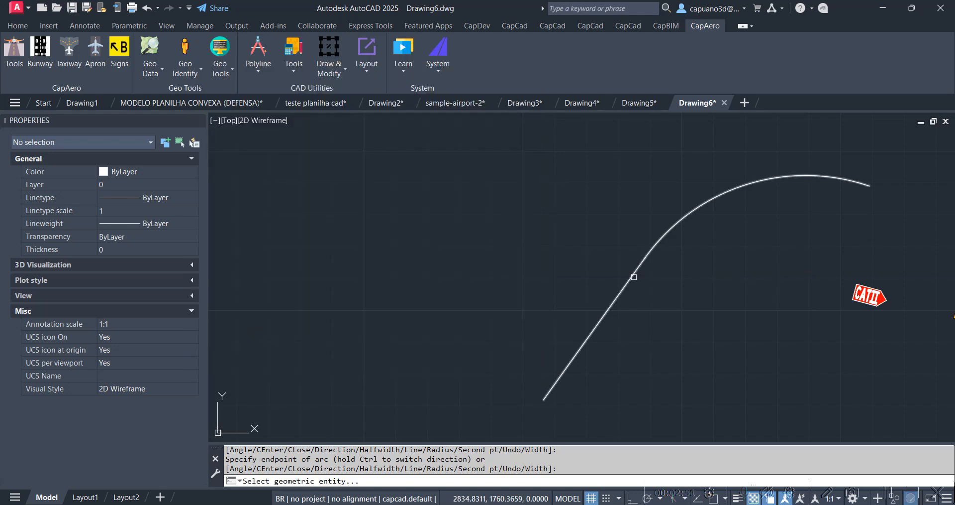
pyautogui.click(616, 298)
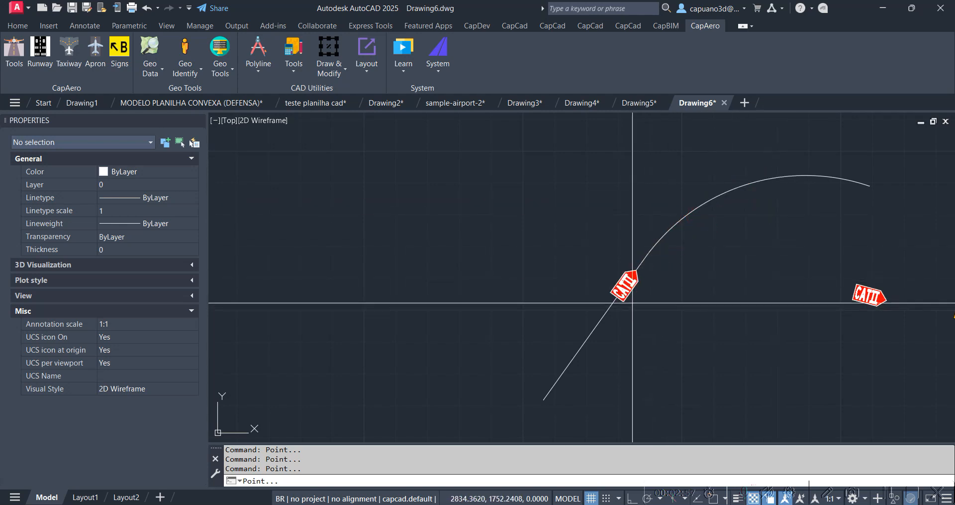
pyautogui.press('Escape')
pyautogui.scroll(6, 635, 304)
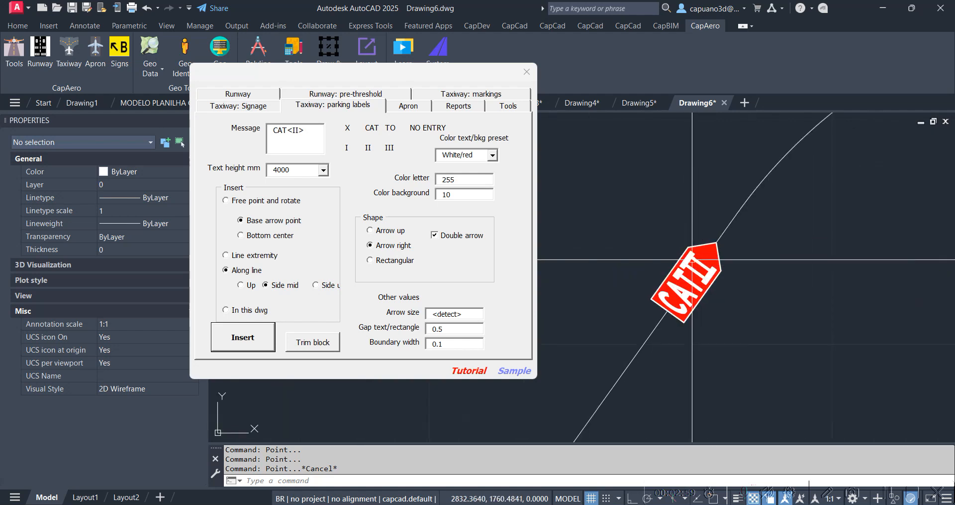
# Trim the polyline where it passes behind the White/red CAT<II> label.
pyautogui.click(313, 341)
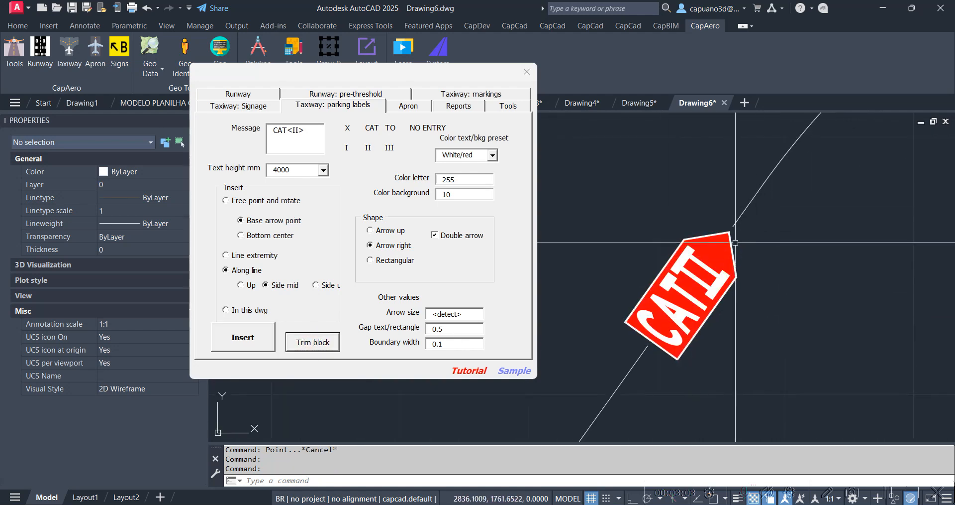
pyautogui.scroll(2, 734, 234)
pyautogui.scroll(-5, 746, 189)
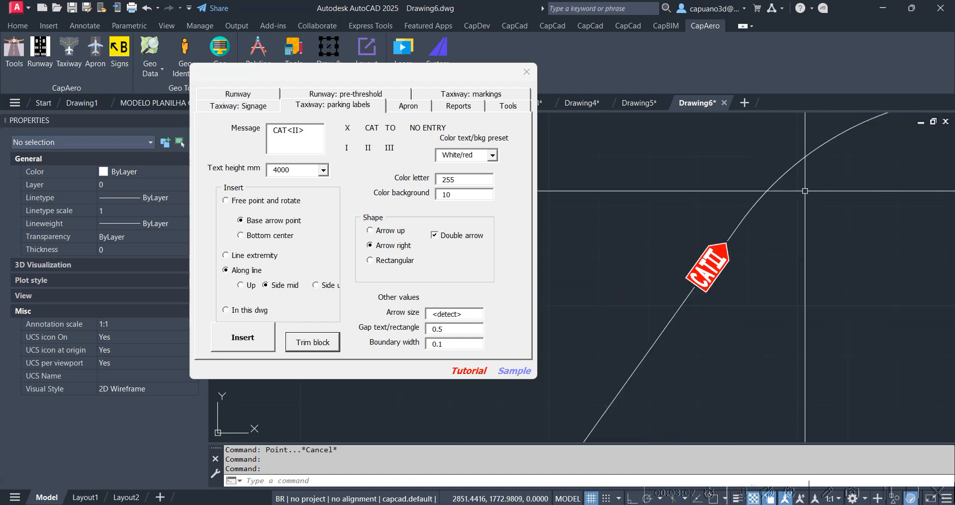
# Insert a CAT<II> label along the polyline's curved part with the Arrow up shape and Black/yellow color preset.
pyautogui.click(384, 234)
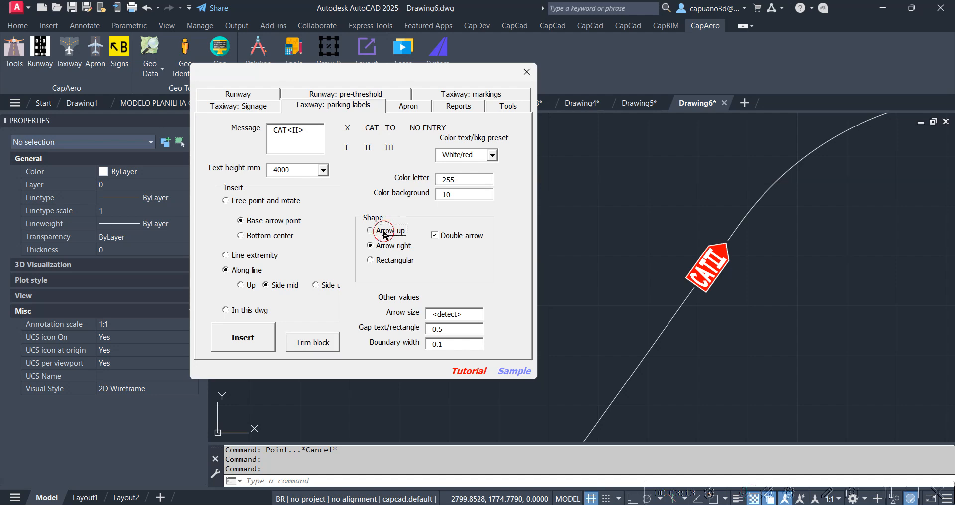
pyautogui.click(492, 155)
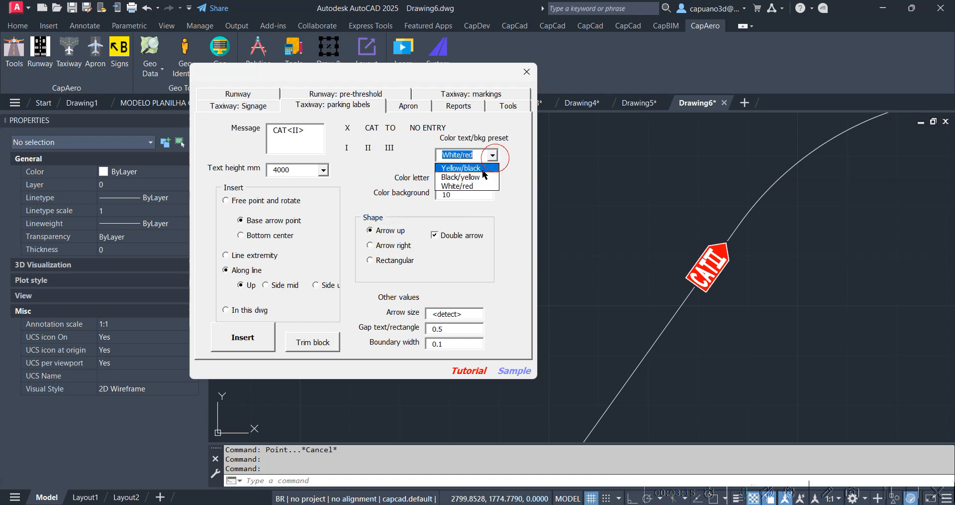
pyautogui.click(498, 184)
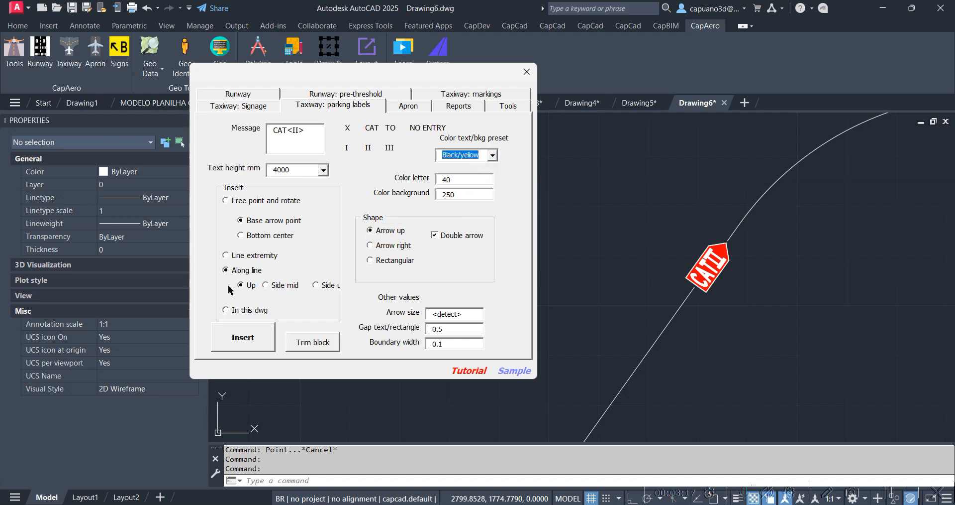
pyautogui.click(250, 330)
pyautogui.moveTo(796, 234); pyautogui.dragTo(469, 316, button='middle')
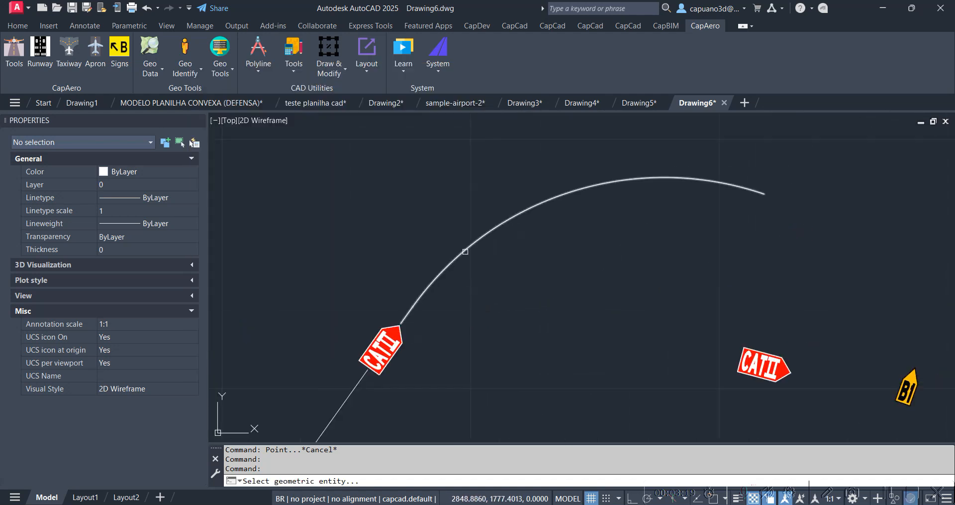
pyautogui.click(466, 251)
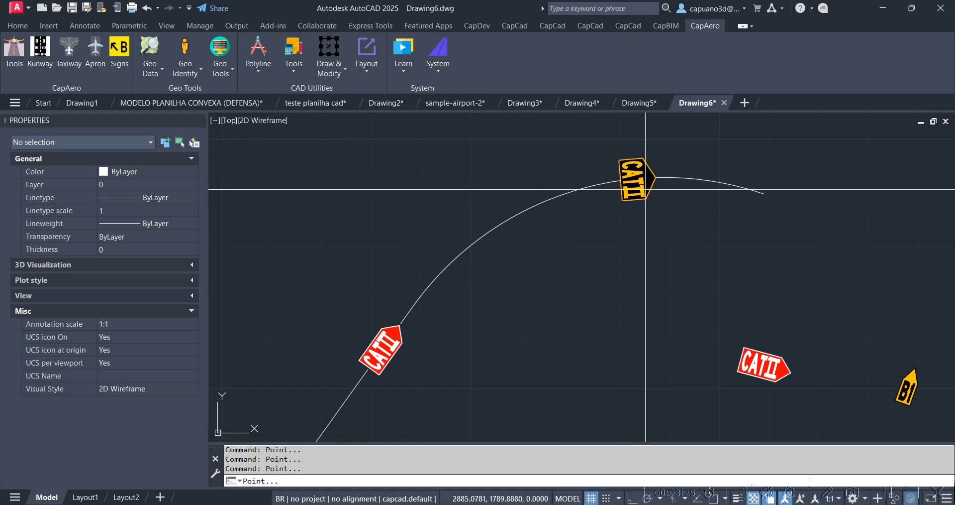
pyautogui.click(639, 197)
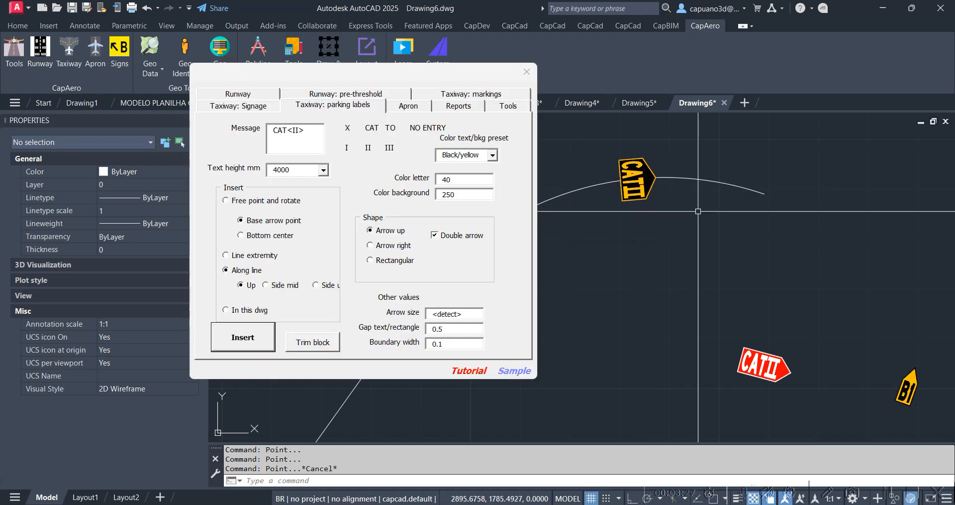
# Load the sample message rows into the taxiway signage settings.
pyautogui.moveTo(491, 73); pyautogui.dragTo(316, 142)
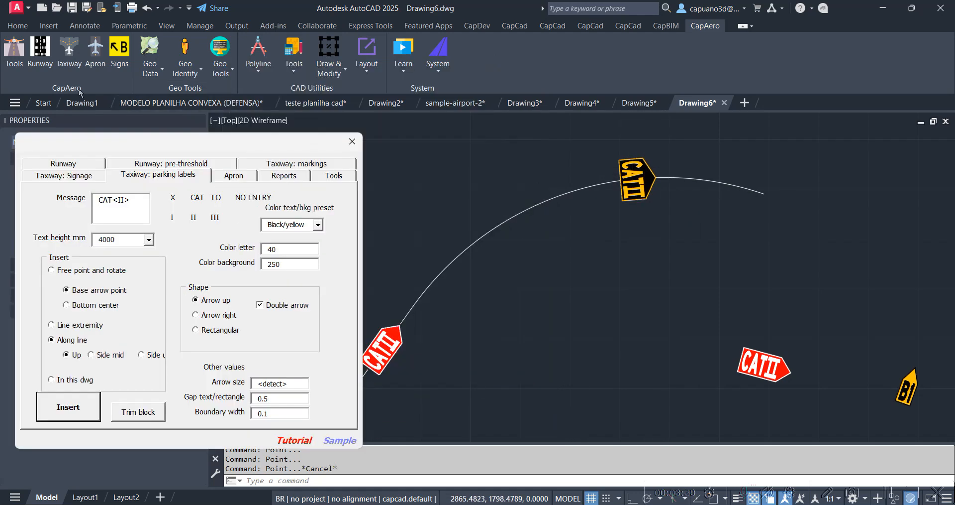
pyautogui.moveTo(608, 217); pyautogui.dragTo(549, 220, button='middle')
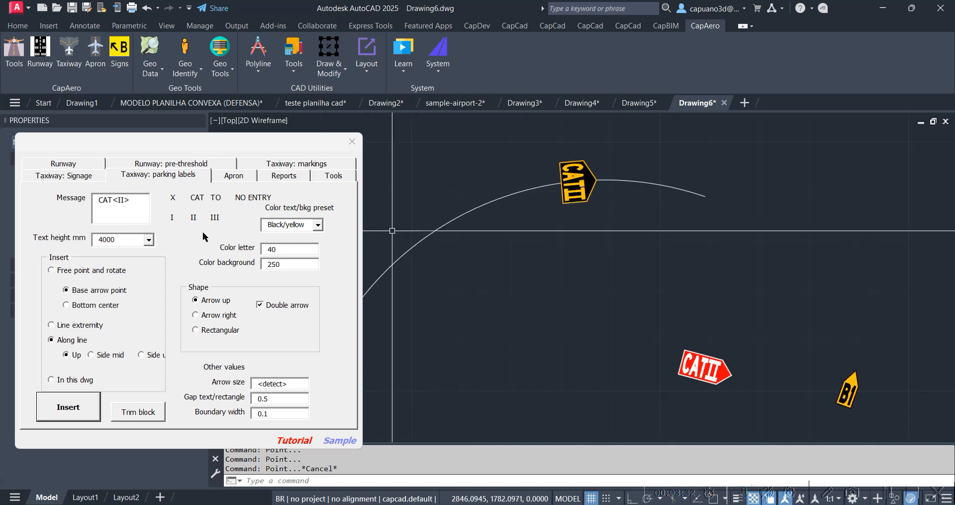
pyautogui.click(75, 177)
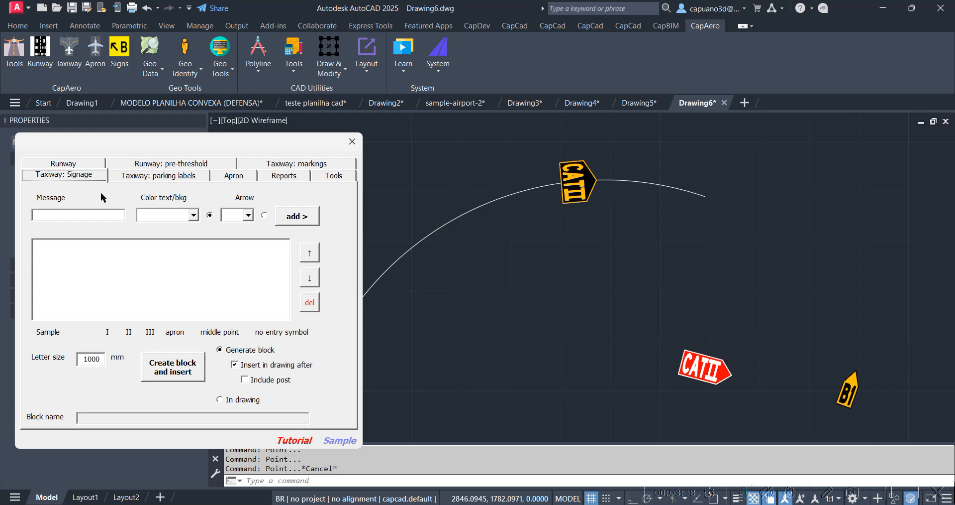
pyautogui.click(49, 334)
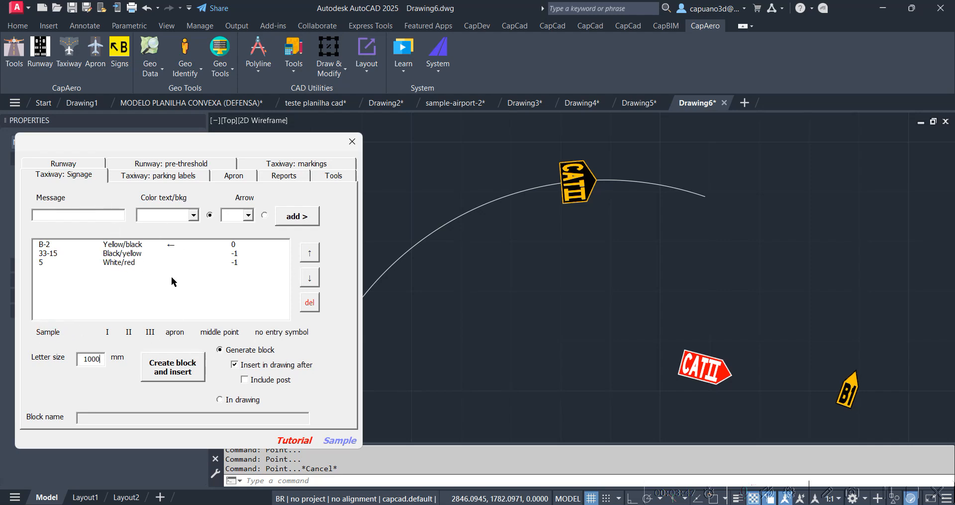
# Create the sample sign as a block with 1000 mm letters and insert it rotated in the empty area above the curve.
pyautogui.click(180, 371)
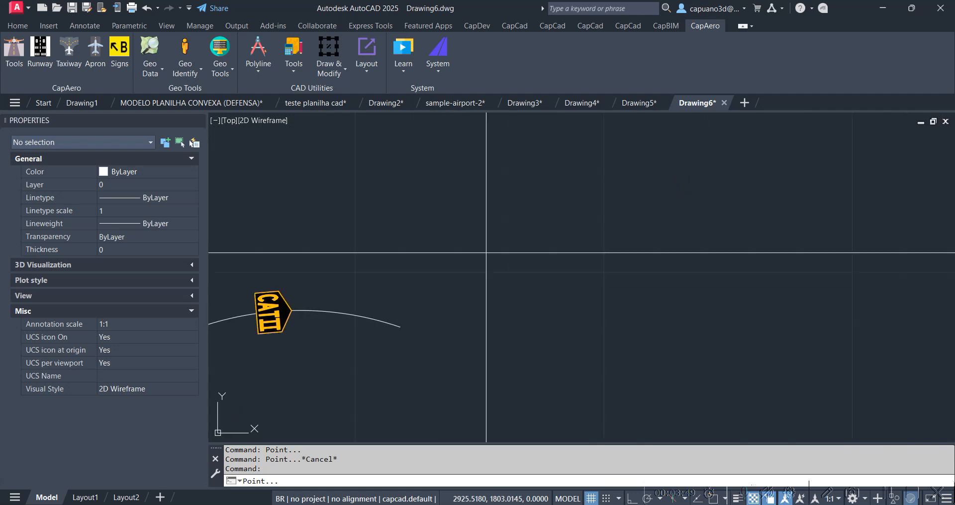
pyautogui.click(520, 220)
pyautogui.scroll(4, 508, 222)
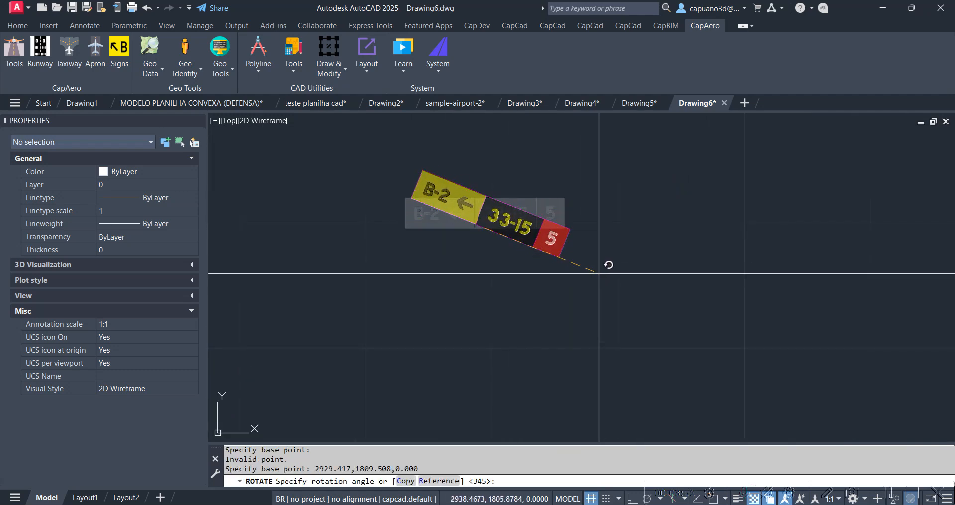
pyautogui.click(599, 273)
# Add a sign message row reading AAA with the Black/yellow color and an up arrow.
pyautogui.click(76, 215)
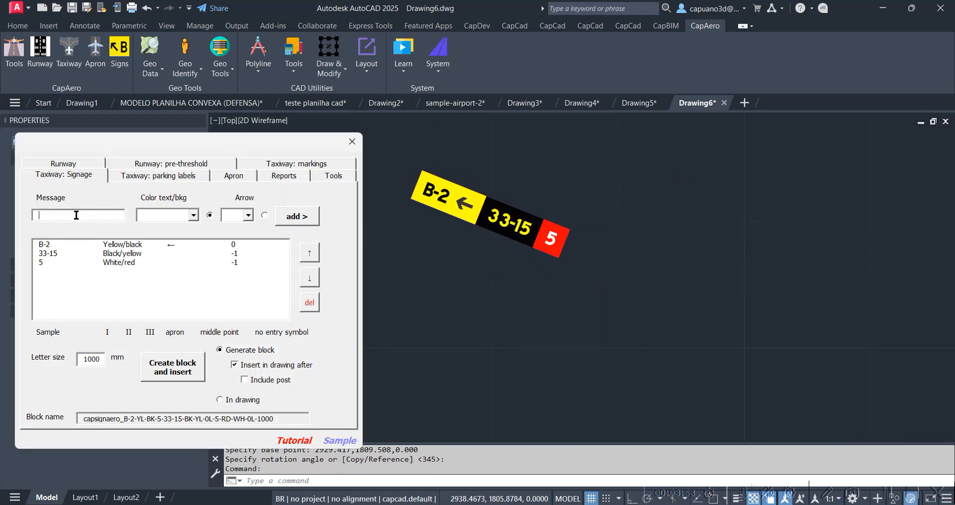
pyautogui.write('AAA')
pyautogui.click(193, 215)
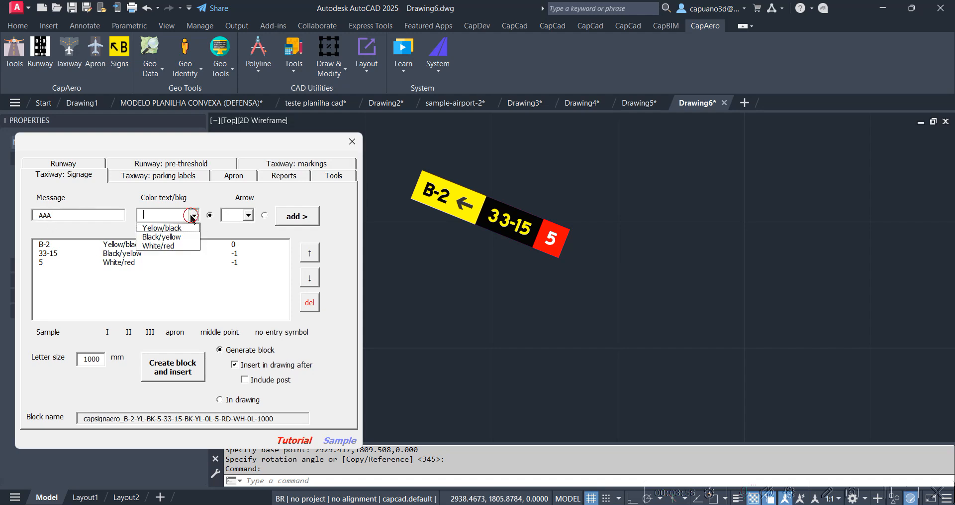
pyautogui.click(165, 237)
pyautogui.click(248, 215)
pyautogui.click(238, 243)
pyautogui.click(298, 216)
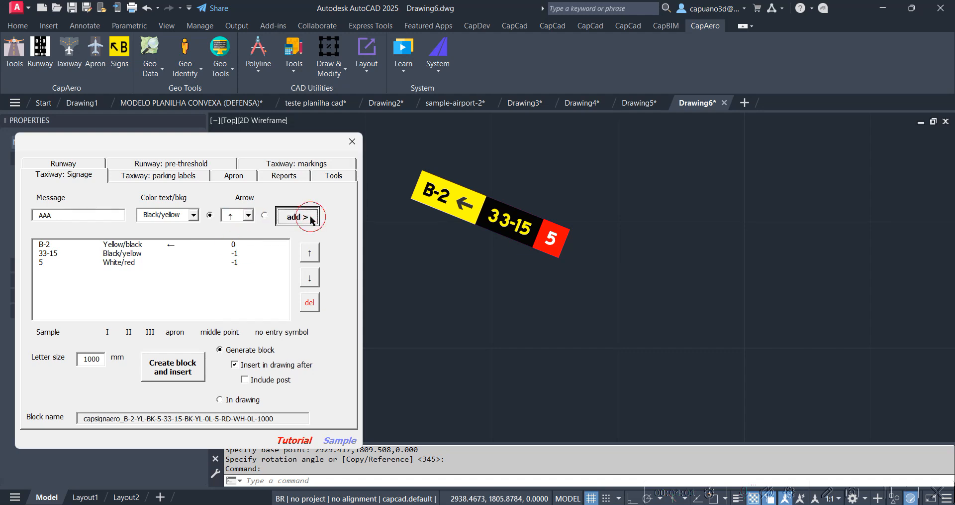
# Create the four-panel sign as a block with 1000 mm letters and insert it rotated above the first sign.
pyautogui.click(181, 374)
pyautogui.moveTo(587, 195); pyautogui.dragTo(406, 322, button='middle')
pyautogui.click(470, 245)
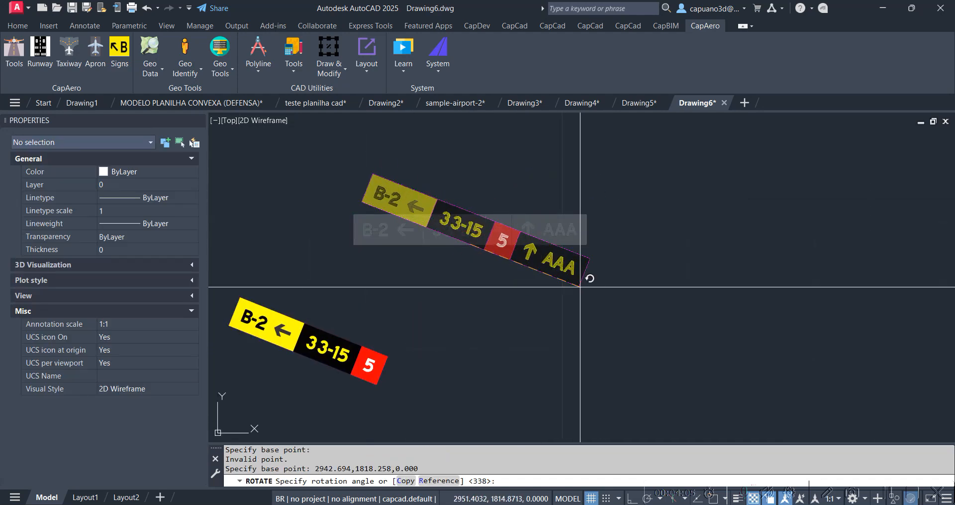
pyautogui.press('Return')
pyautogui.moveTo(513, 232); pyautogui.dragTo(616, 226, button='middle')
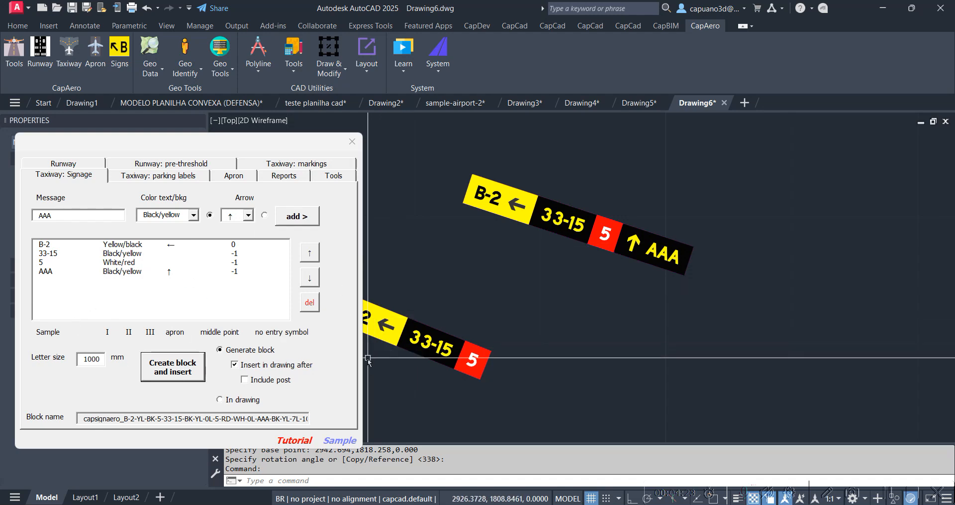
# In the sample-airport-2 drawing, set the runway's magnetic heading to Calculate as drawn with a magnetic variation of 12.
pyautogui.click(67, 167)
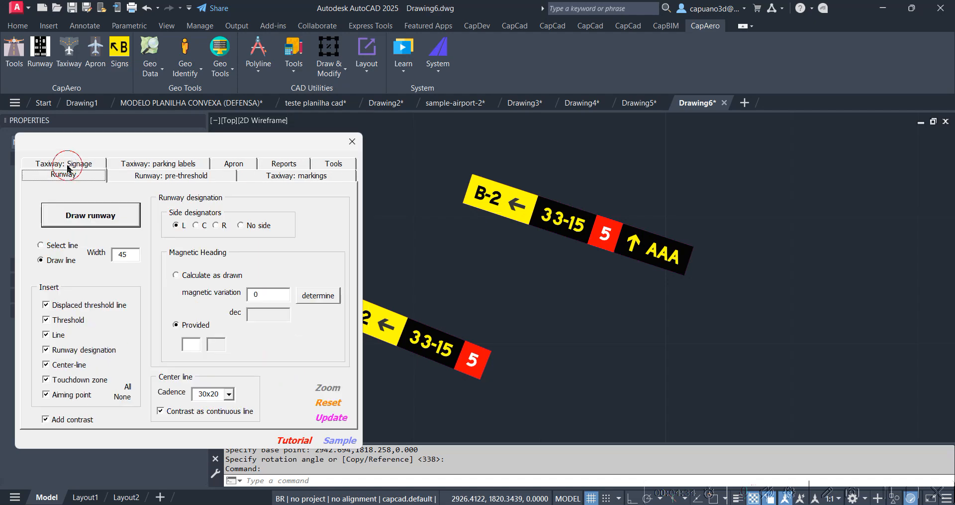
pyautogui.click(452, 105)
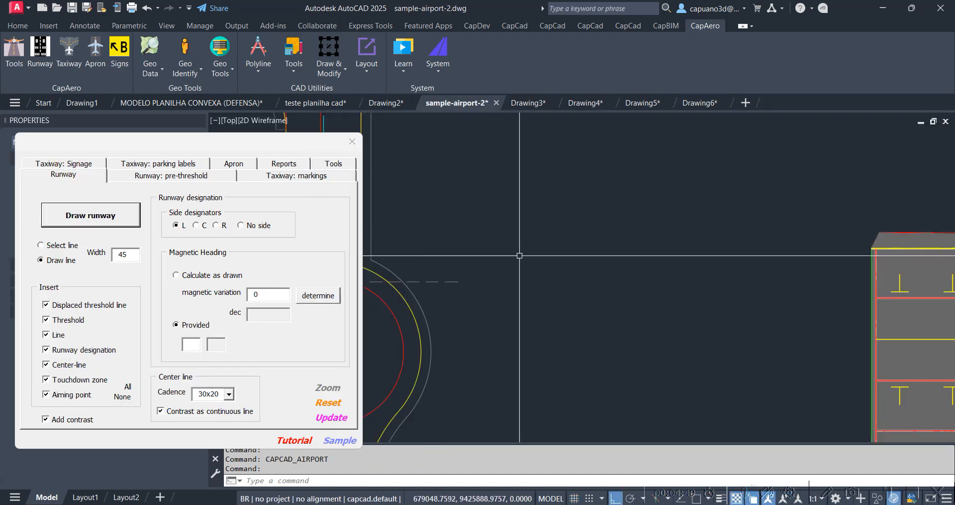
pyautogui.moveTo(582, 166); pyautogui.dragTo(576, 413, button='middle')
pyautogui.moveTo(550, 232); pyautogui.dragTo(536, 289, button='middle')
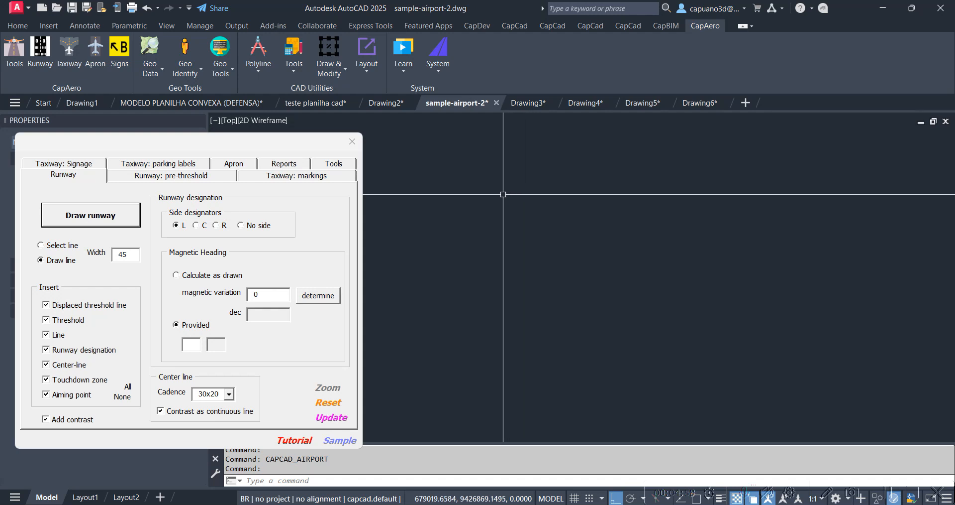
pyautogui.moveTo(267, 297); pyautogui.dragTo(217, 297)
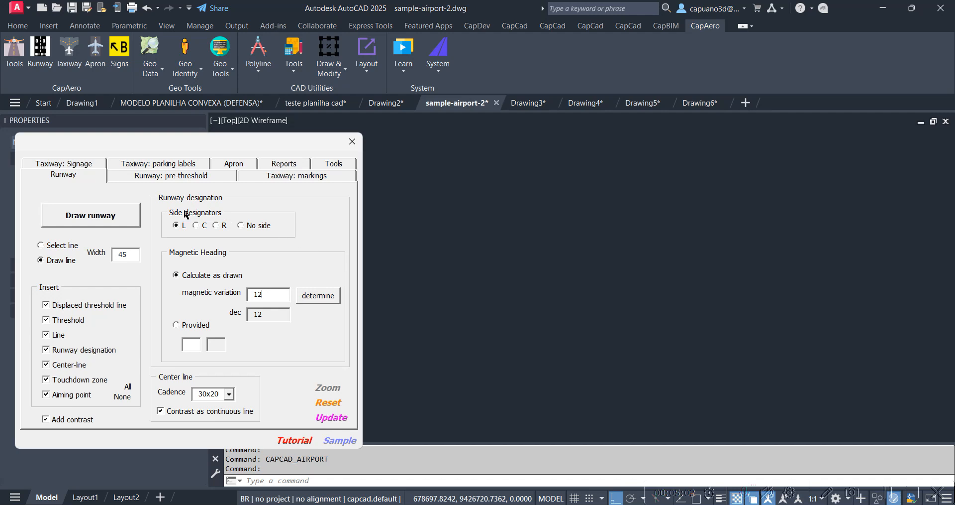
# Draw a diagonal runway 1200 long and 45 wide in the empty area with ortho off.
pyautogui.click(106, 218)
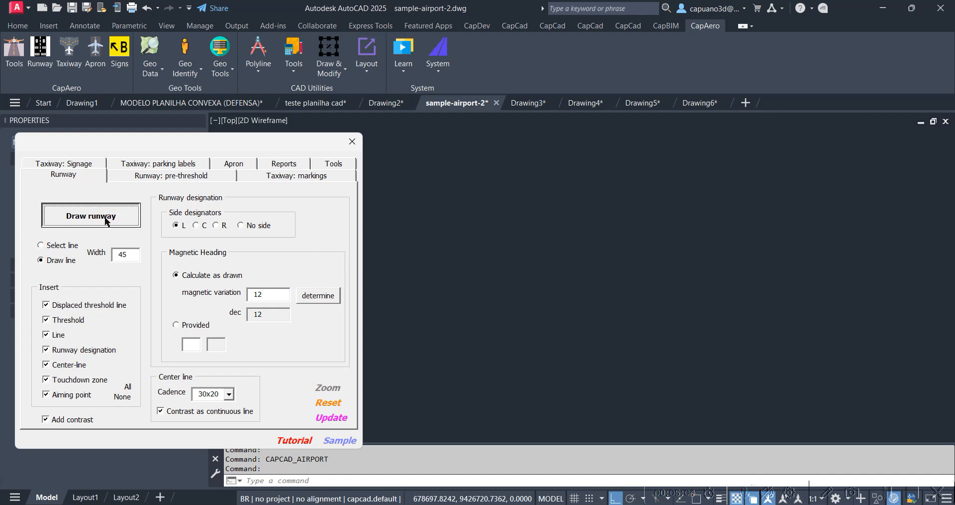
pyautogui.click(395, 328)
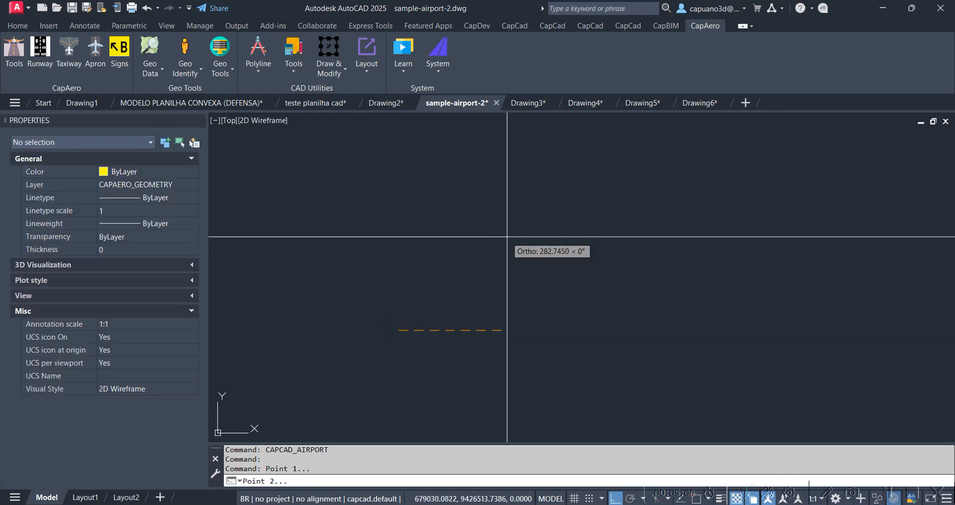
pyautogui.press('F8')
pyautogui.write('1200')
pyautogui.press('Return')
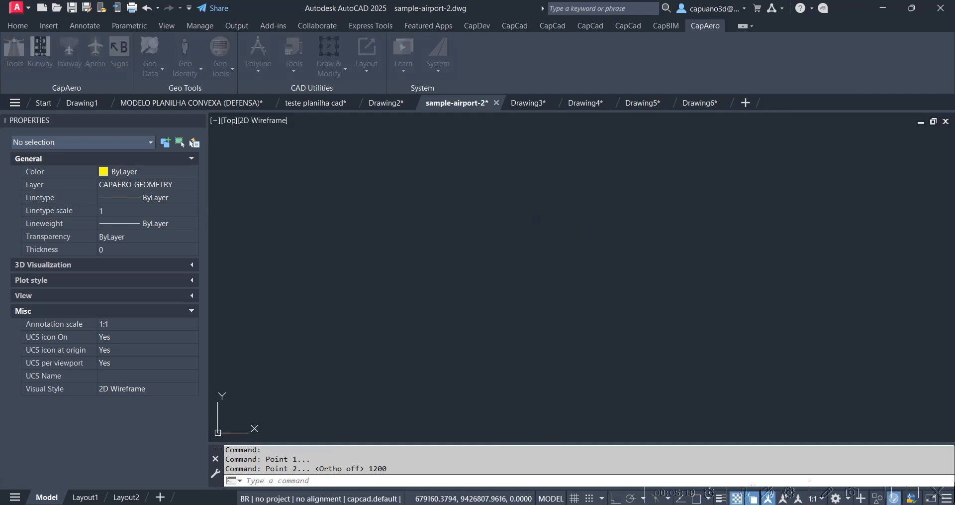
# Change the drawing's background screen colour to grey using the CapCad colour toggle.
pyautogui.click(437, 53)
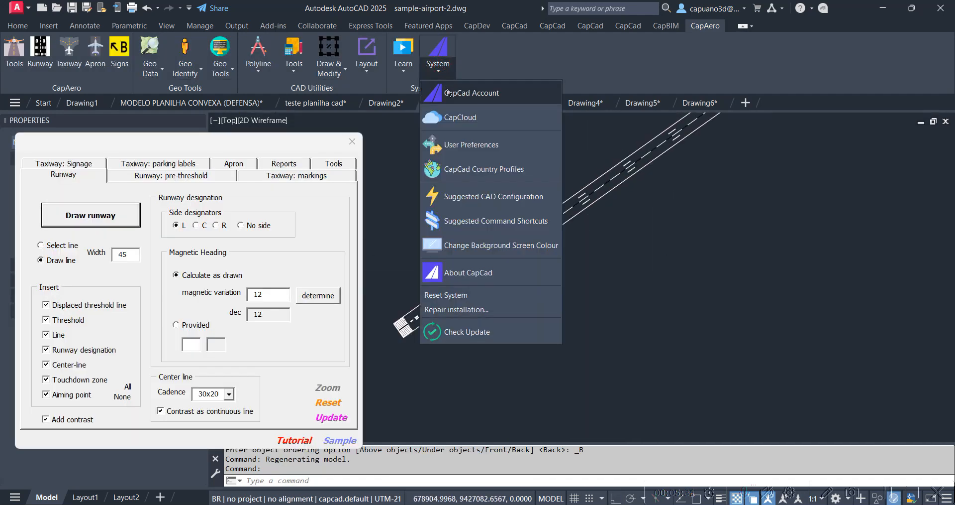
pyautogui.click(484, 252)
pyautogui.press('Return')
pyautogui.press('Return')
pyautogui.press('Return')
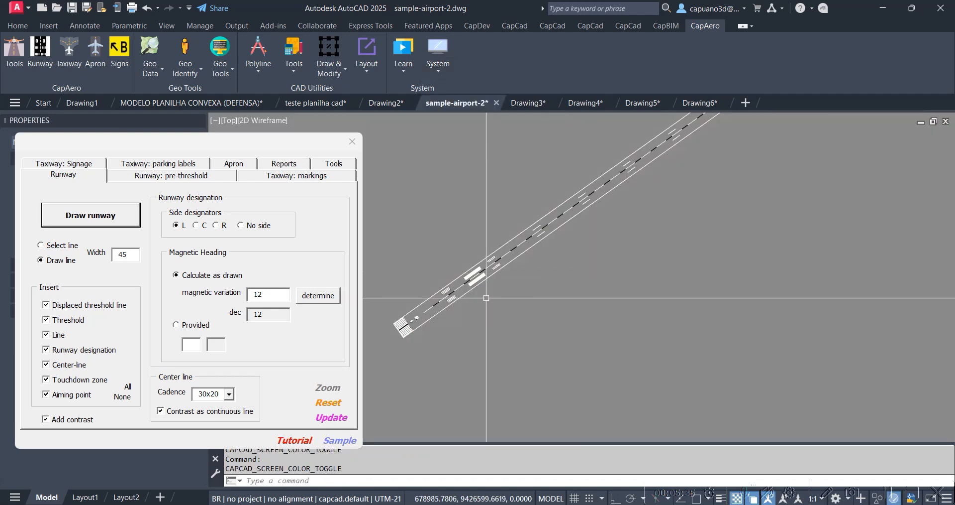
# Regenerate the model close to the runway's 04 L designation.
pyautogui.scroll(8, 487, 298)
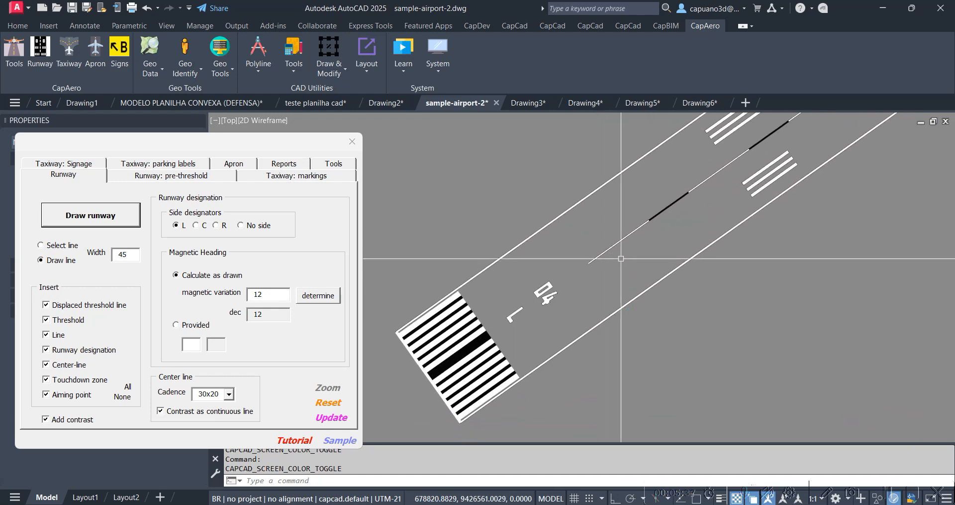
pyautogui.scroll(2, 656, 232)
pyautogui.write('re')
pyautogui.press('Return')
pyautogui.scroll(6, 571, 256)
pyautogui.moveTo(550, 311); pyautogui.dragTo(664, 230, button='middle')
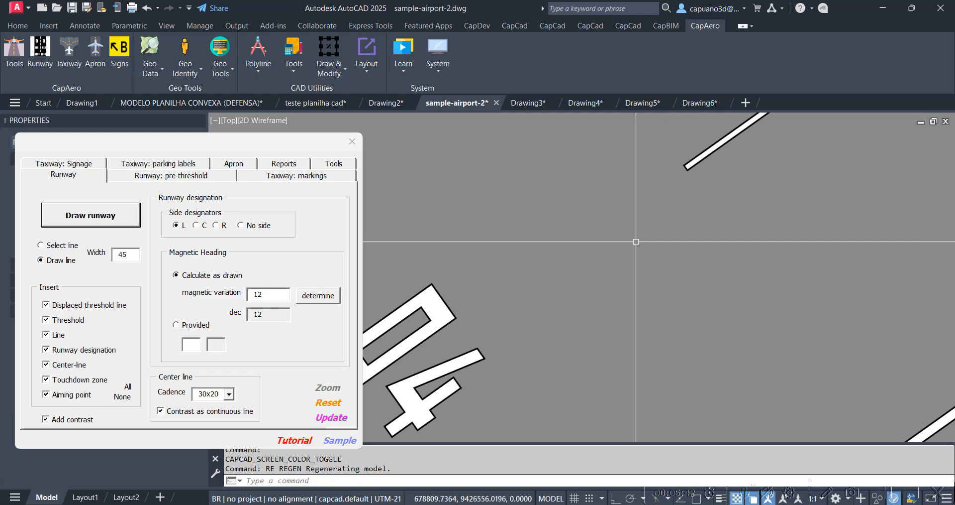
# Try moving the polyline of the runway designation's digit 0 aside, and undo the move.
pyautogui.scroll(6, 664, 230)
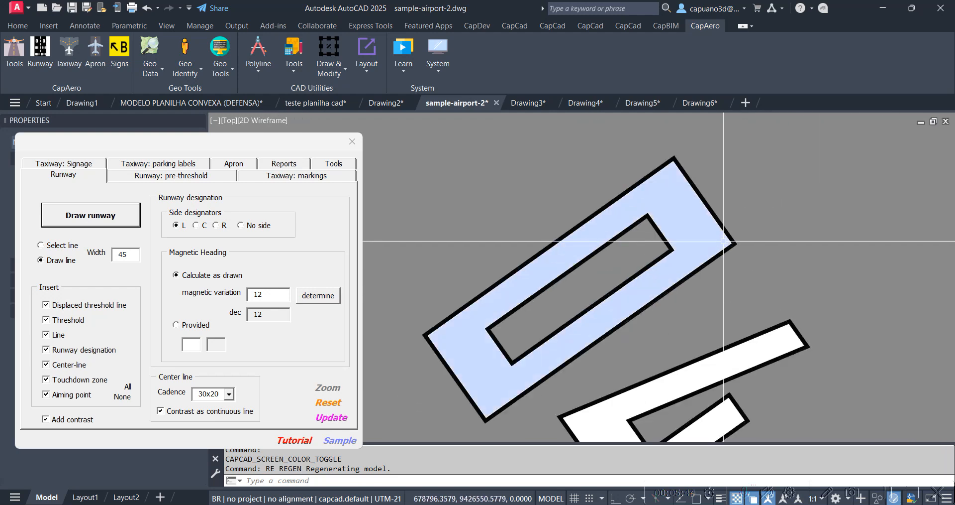
pyautogui.scroll(4, 724, 241)
pyautogui.click(656, 244)
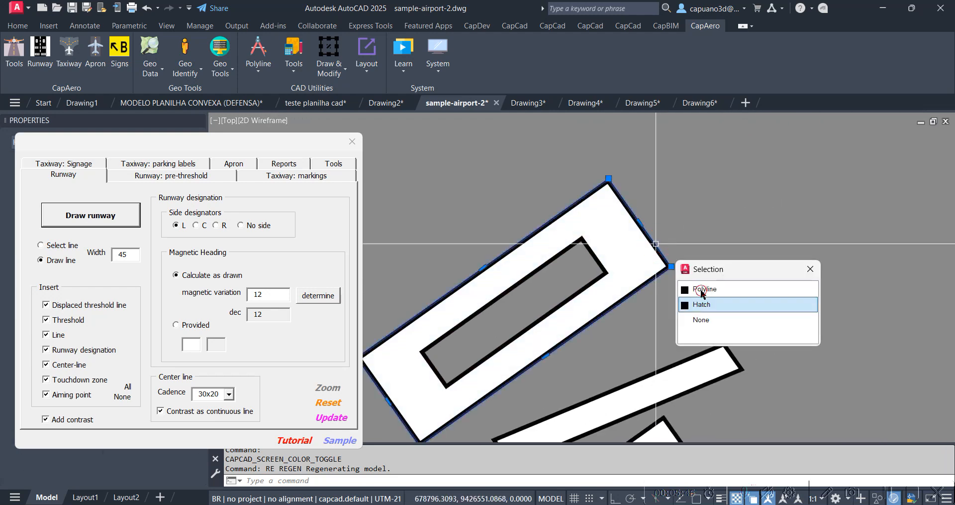
pyautogui.click(702, 289)
pyautogui.scroll(-3, 702, 289)
pyautogui.write('m')
pyautogui.press('Return')
pyautogui.click(702, 284)
pyautogui.click(726, 211)
pyautogui.hotkey('ctrl', 'z')
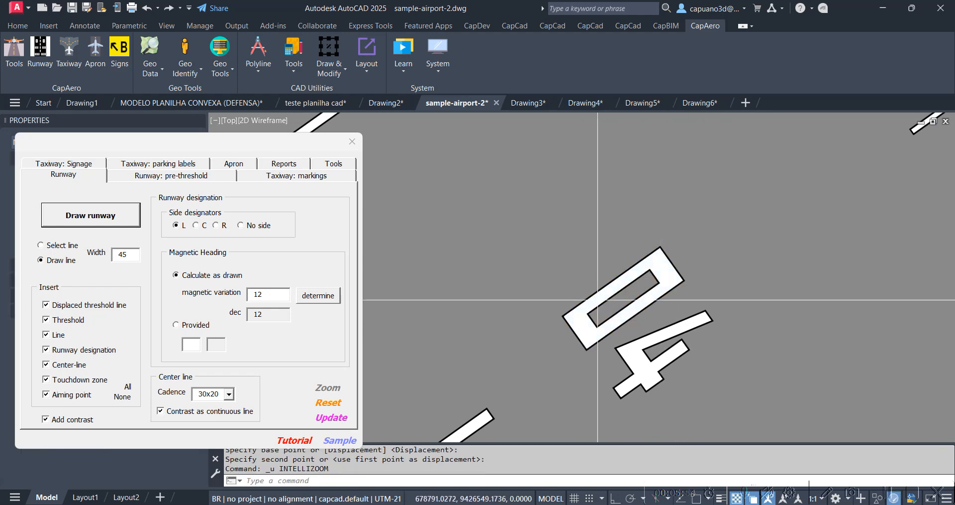
# Examine the black contrast around the 04 L designation and along the first runway center-line stripe.
pyautogui.scroll(4, 583, 311)
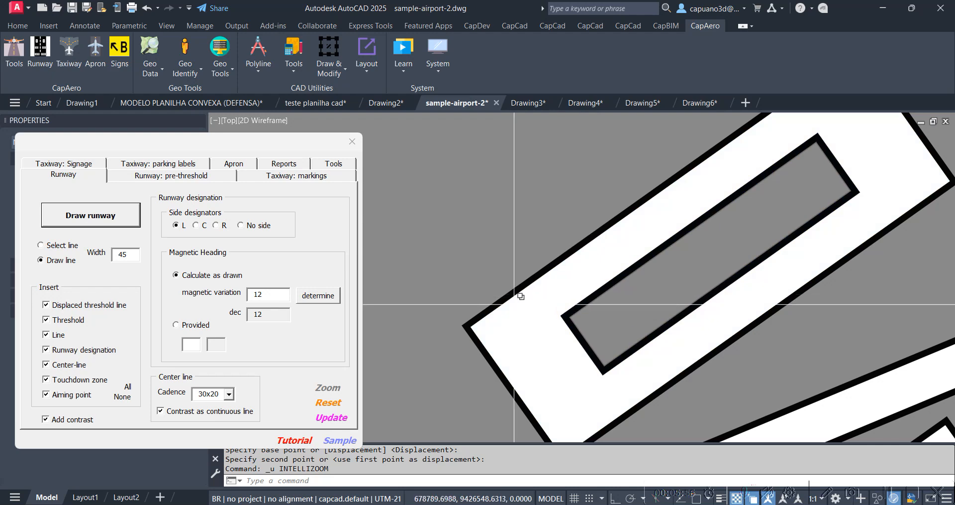
pyautogui.moveTo(786, 153); pyautogui.dragTo(689, 212, button='middle')
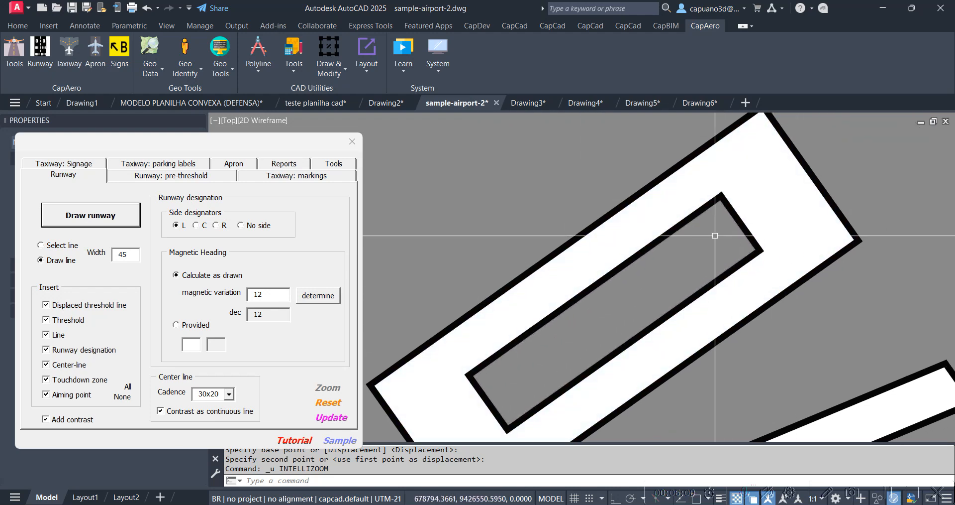
pyautogui.scroll(-3, 715, 236)
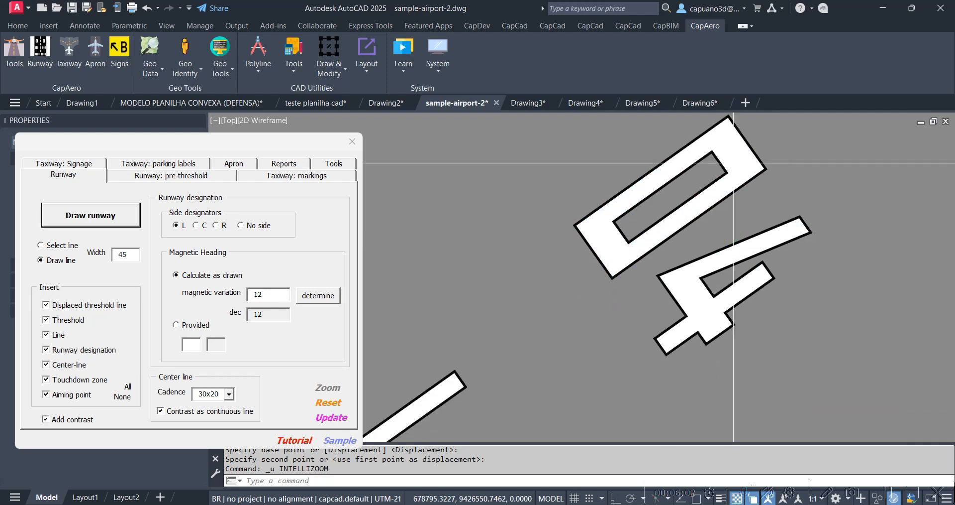
pyautogui.scroll(-4, 722, 224)
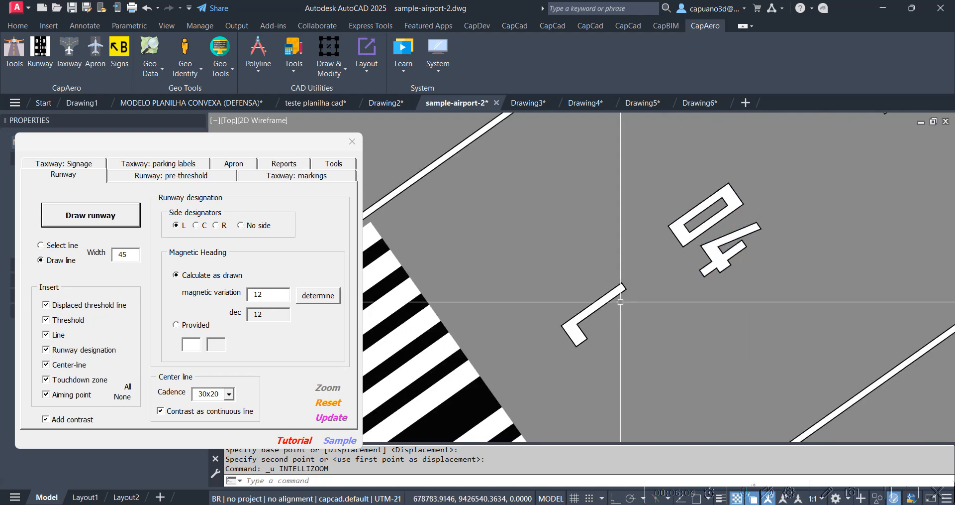
pyautogui.moveTo(675, 261); pyautogui.dragTo(512, 335, button='middle')
pyautogui.moveTo(656, 212); pyautogui.dragTo(527, 326, button='middle')
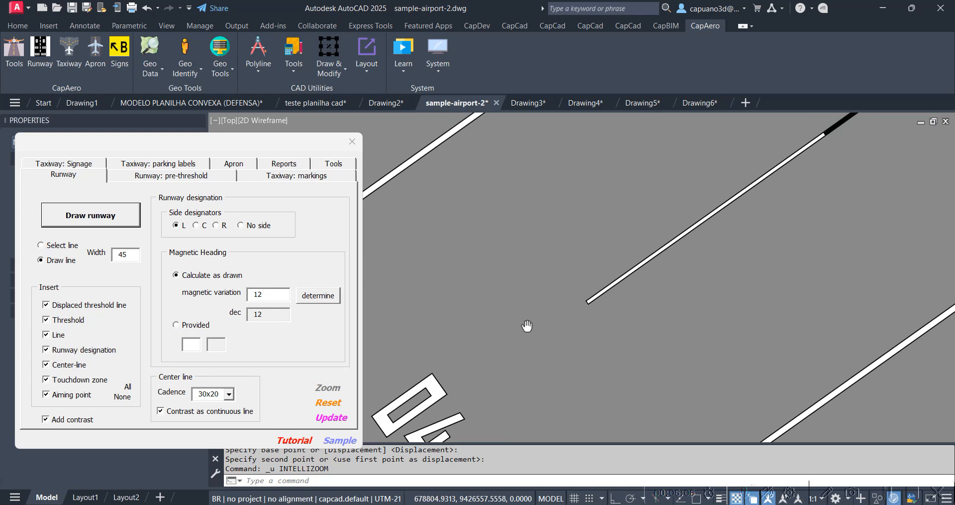
pyautogui.moveTo(761, 179); pyautogui.dragTo(645, 246, button='middle')
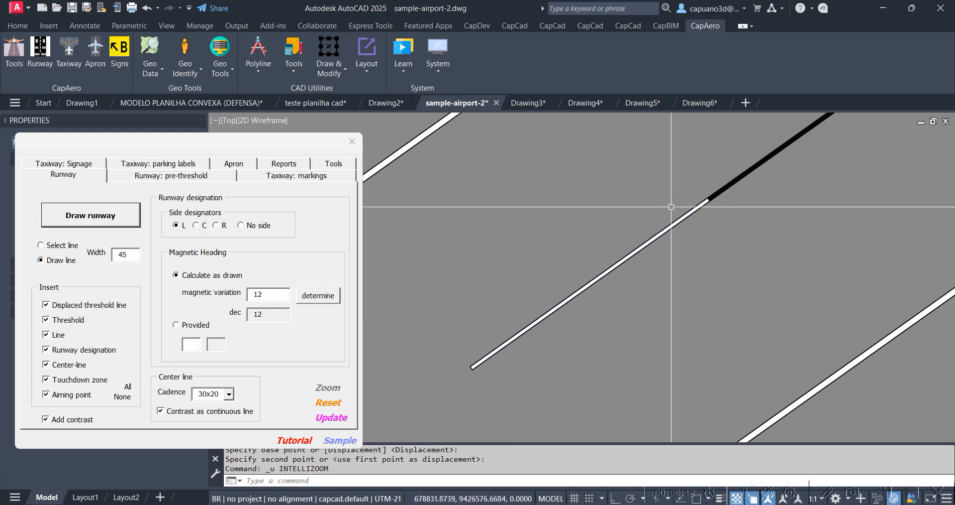
pyautogui.scroll(3, 699, 211)
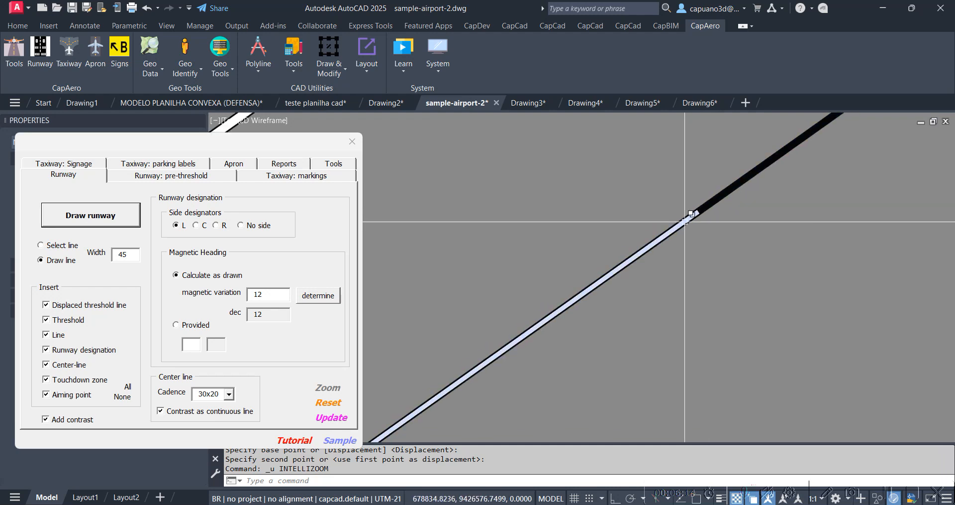
pyautogui.scroll(2, 700, 211)
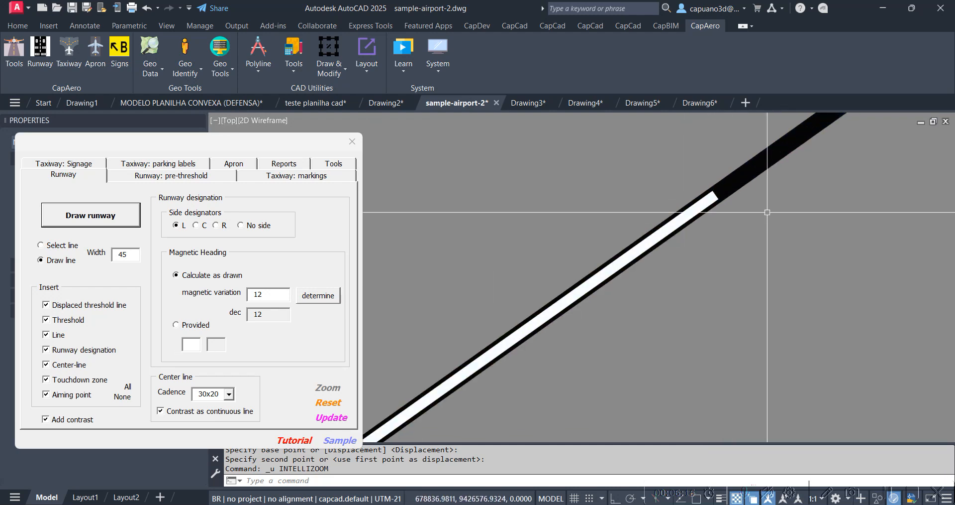
pyautogui.scroll(-1, 717, 204)
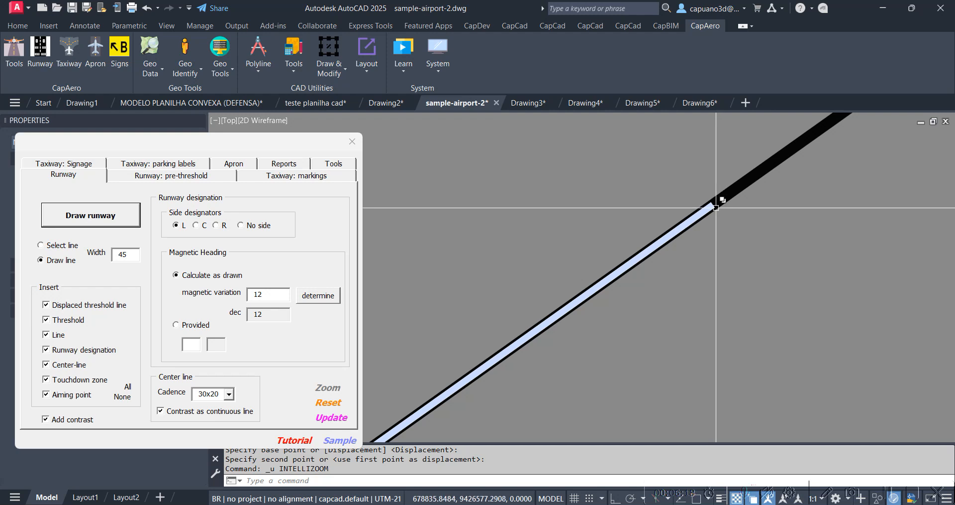
# Turn off Contrast as continuous line for the center line and update the runway markings.
pyautogui.click(169, 411)
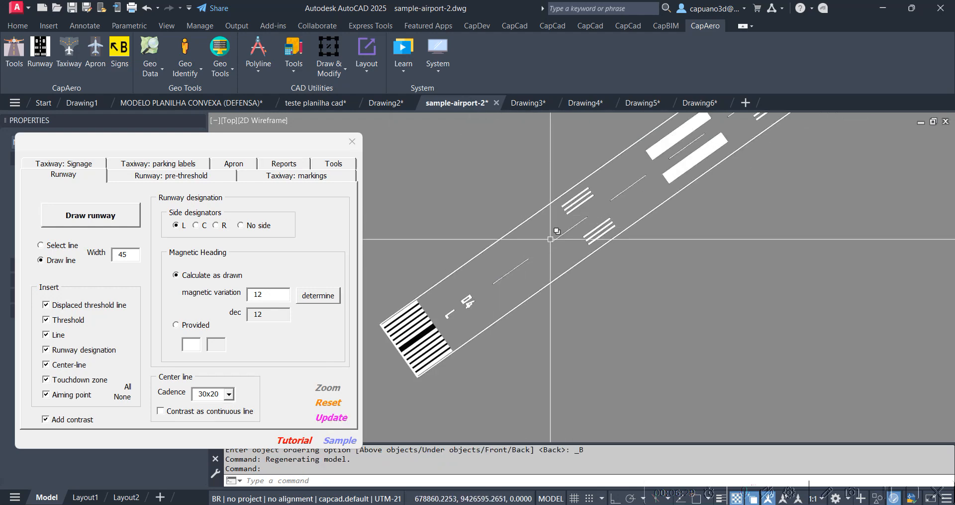
pyautogui.scroll(10, 575, 225)
pyautogui.scroll(-6, 640, 209)
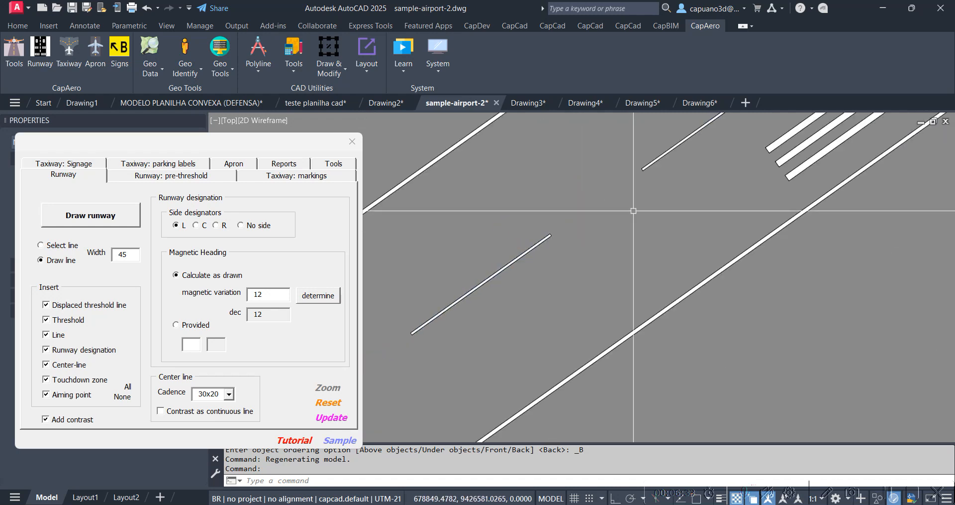
pyautogui.moveTo(592, 228); pyautogui.dragTo(448, 352, button='middle')
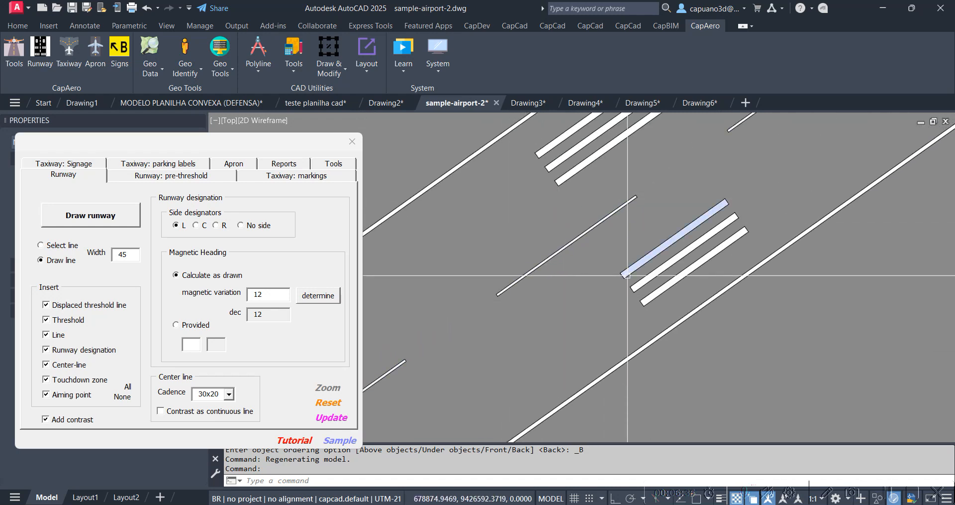
# Examine the runway designations, thresholds and center-line stripes at both ends of the updated runway.
pyautogui.scroll(-5, 627, 275)
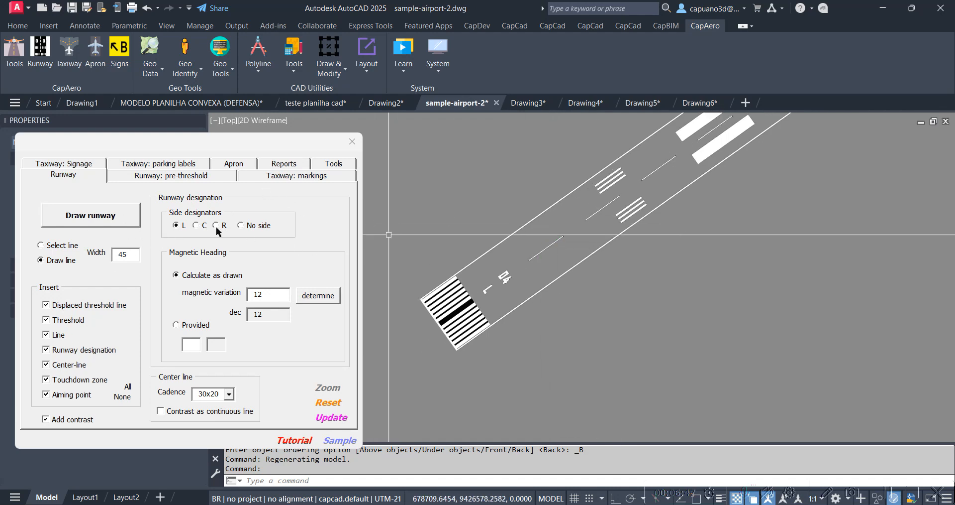
pyautogui.scroll(5, 476, 285)
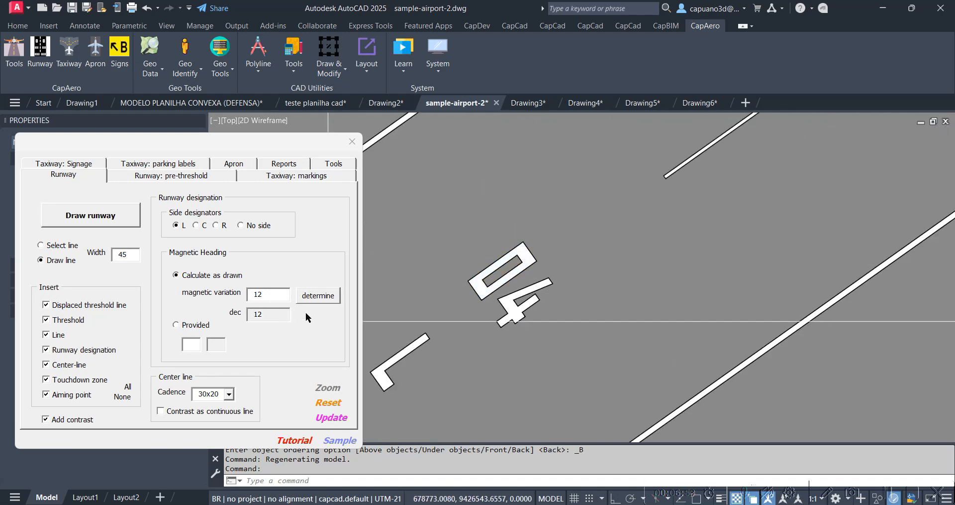
pyautogui.scroll(-5, 463, 291)
pyautogui.moveTo(679, 190); pyautogui.dragTo(418, 374, button='middle')
pyautogui.scroll(-4, 508, 306)
pyautogui.scroll(8, 635, 208)
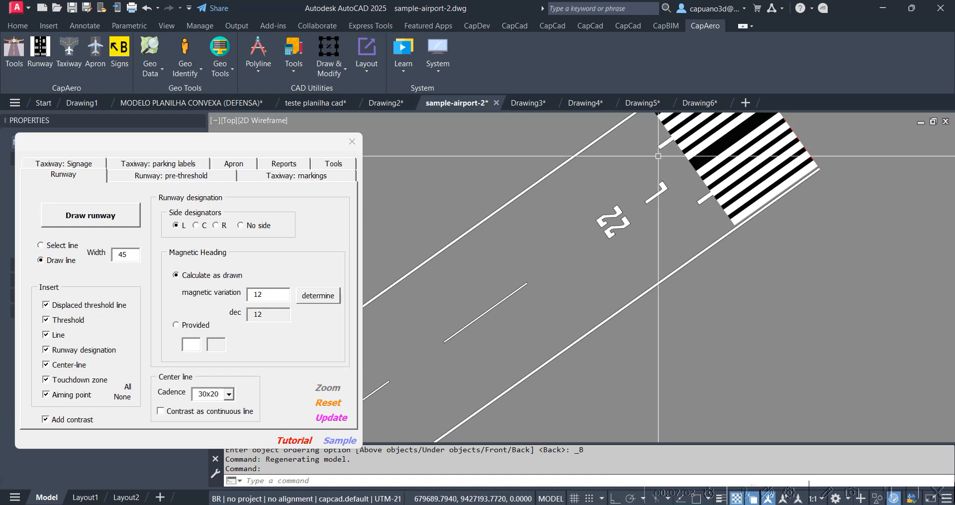
pyautogui.moveTo(716, 202); pyautogui.dragTo(614, 273, button='middle')
pyautogui.moveTo(483, 291); pyautogui.dragTo(705, 185, button='middle')
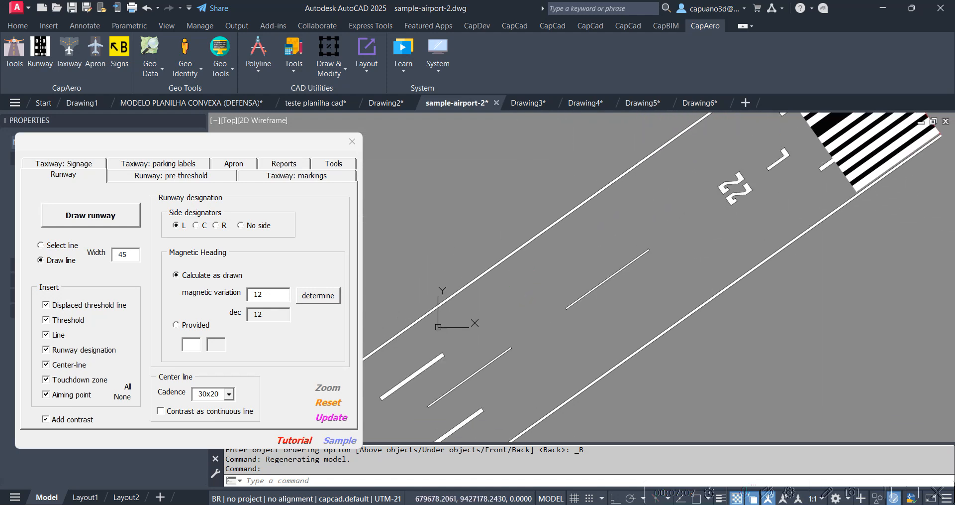
# Turn off Add contrast for the runway and update its markings.
pyautogui.scroll(-4, 704, 186)
pyautogui.scroll(6, 752, 149)
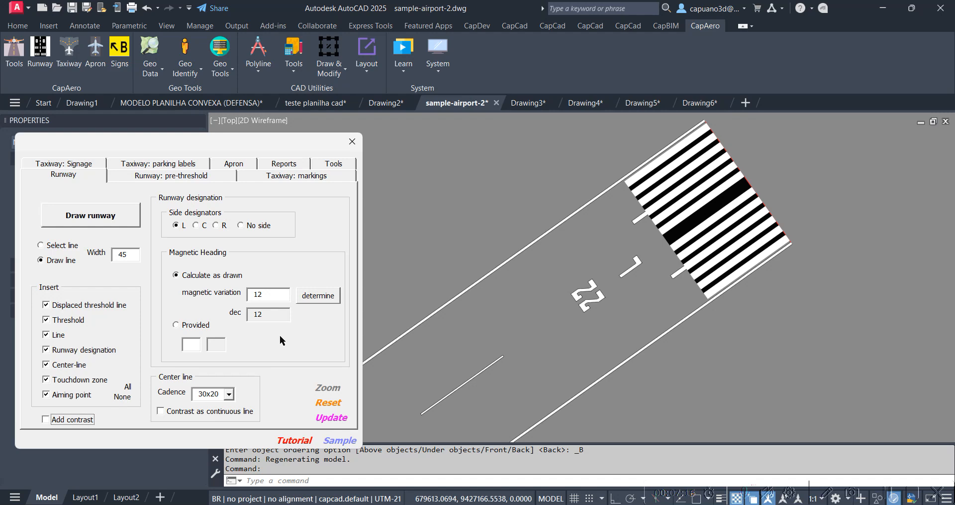
pyautogui.click(327, 419)
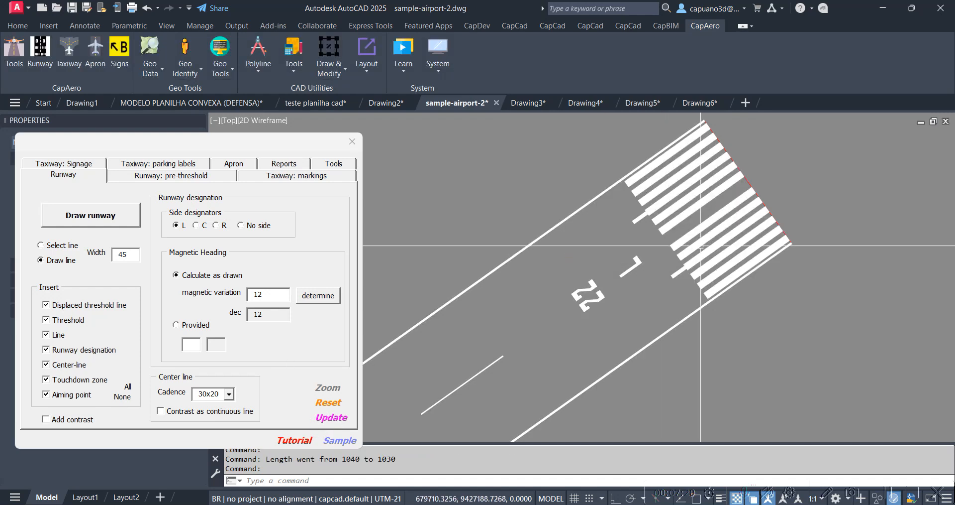
pyautogui.scroll(-6, 682, 227)
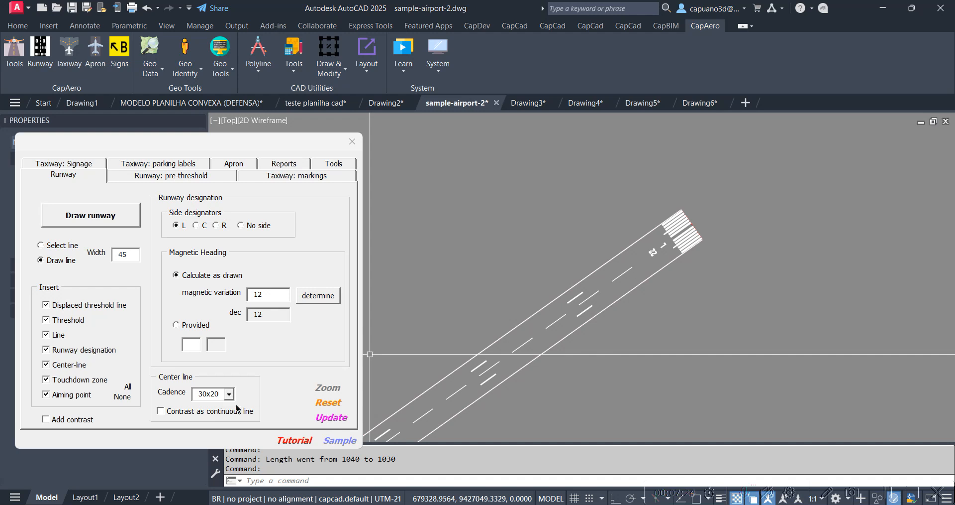
pyautogui.scroll(6, 549, 344)
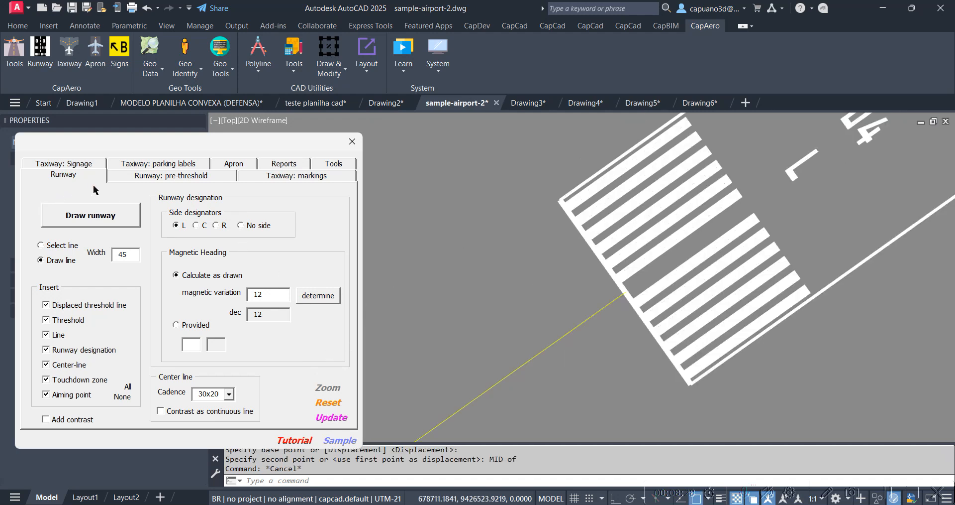
# Insert >>>> pre-threshold chevrons along the yellow line ahead of the 04 L threshold, with 10 segment length and scale 6.
pyautogui.click(171, 177)
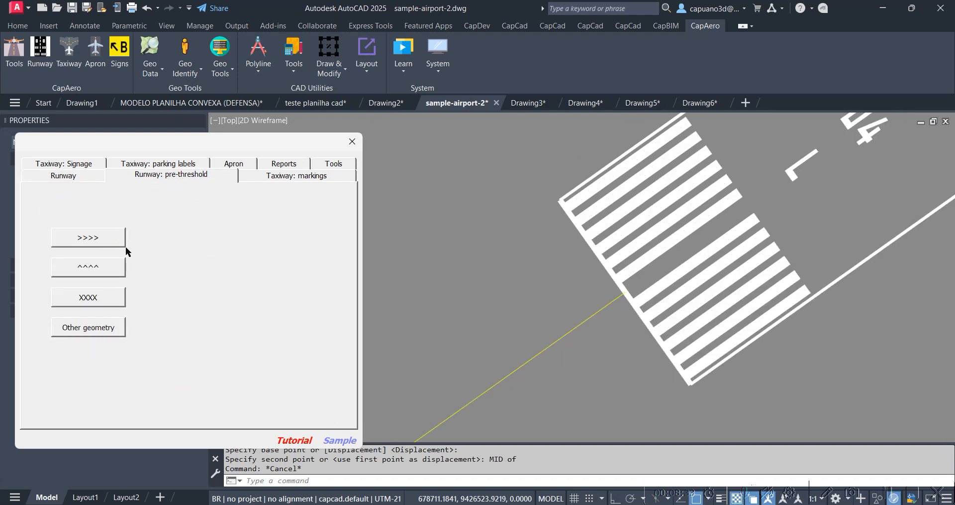
pyautogui.click(88, 238)
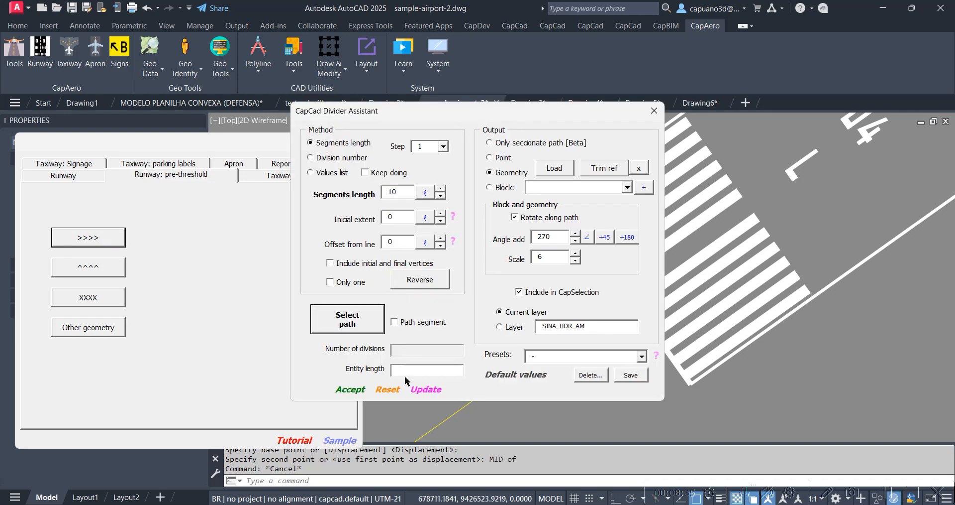
pyautogui.click(348, 319)
pyautogui.click(472, 403)
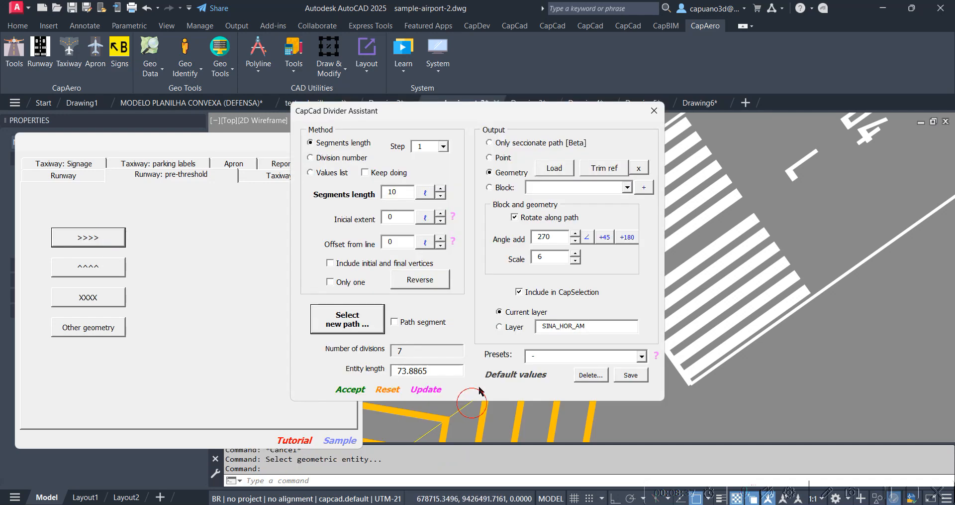
# Set the chevron path's entity length to 123 and trim the chevrons to the yellow boundary rectangle before the threshold.
pyautogui.moveTo(510, 115); pyautogui.dragTo(228, 113)
pyautogui.scroll(-3, 533, 228)
pyautogui.moveTo(539, 236)
pyautogui.mouseDown(button='middle')
pyautogui.moveTo(559, 246)
pyautogui.moveTo(591, 239)
pyautogui.mouseUp(button='middle')
pyautogui.moveTo(156, 369); pyautogui.dragTo(41, 367)
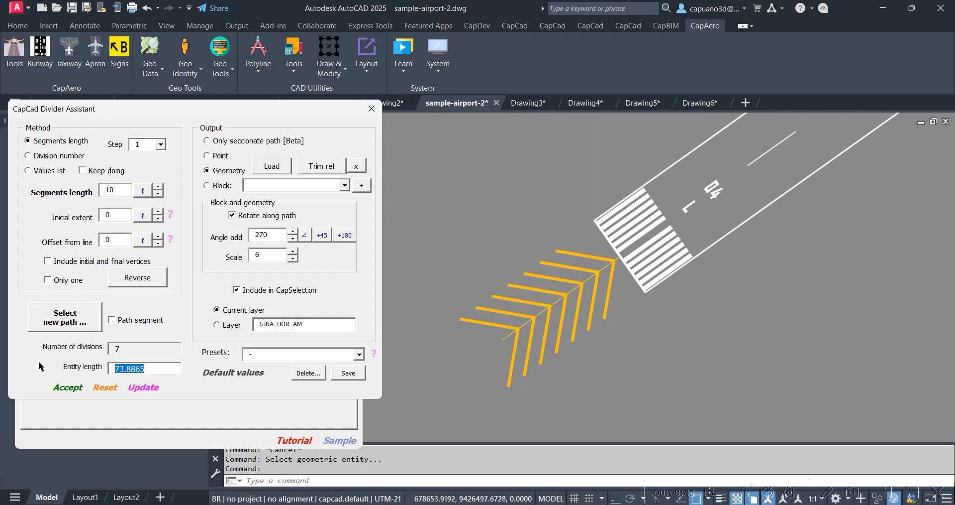
pyautogui.press('Return')
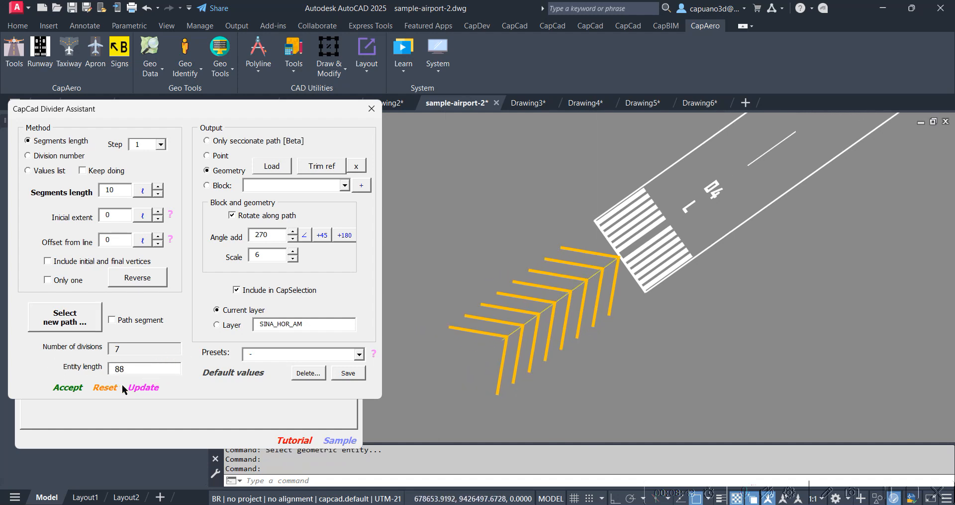
pyautogui.write('3')
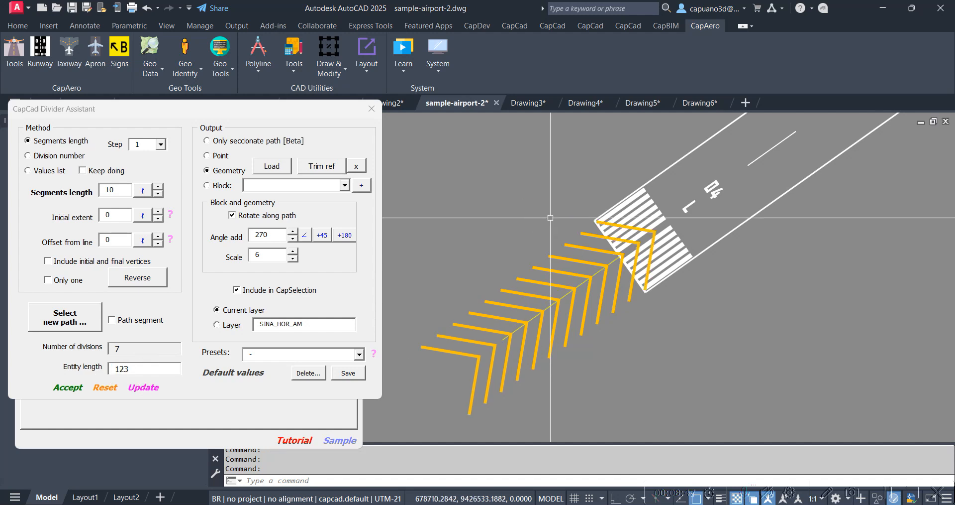
pyautogui.click(321, 165)
pyautogui.click(449, 329)
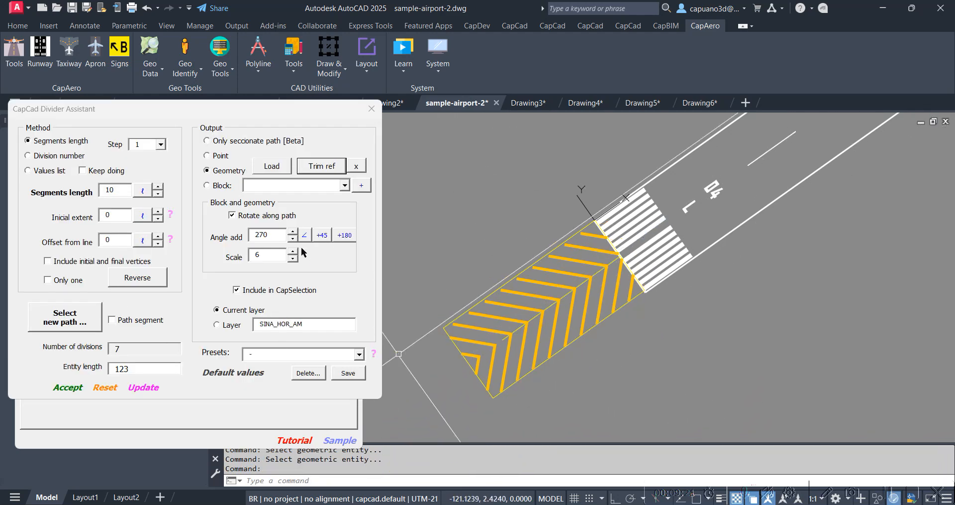
# Try shifting the chevrons along their path by raising the initial extent, and return it to 0.
pyautogui.click(157, 212)
pyautogui.click(157, 213)
pyautogui.click(156, 213)
pyautogui.click(156, 212)
pyautogui.click(157, 219)
pyautogui.click(156, 220)
pyautogui.click(156, 219)
pyautogui.click(156, 219)
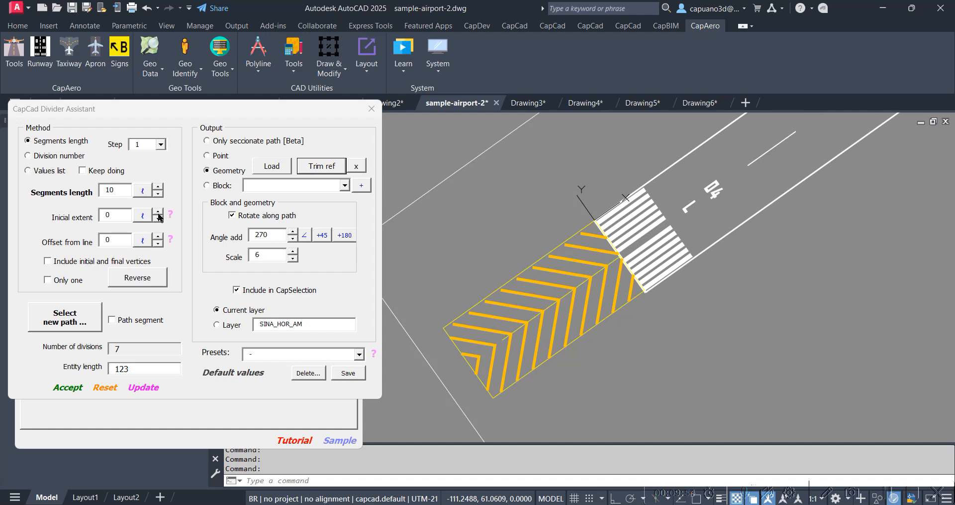
# Insert the ^^^^ pre-threshold markings along the 04 L threshold line and lower their division number for wider spacing.
pyautogui.click(98, 269)
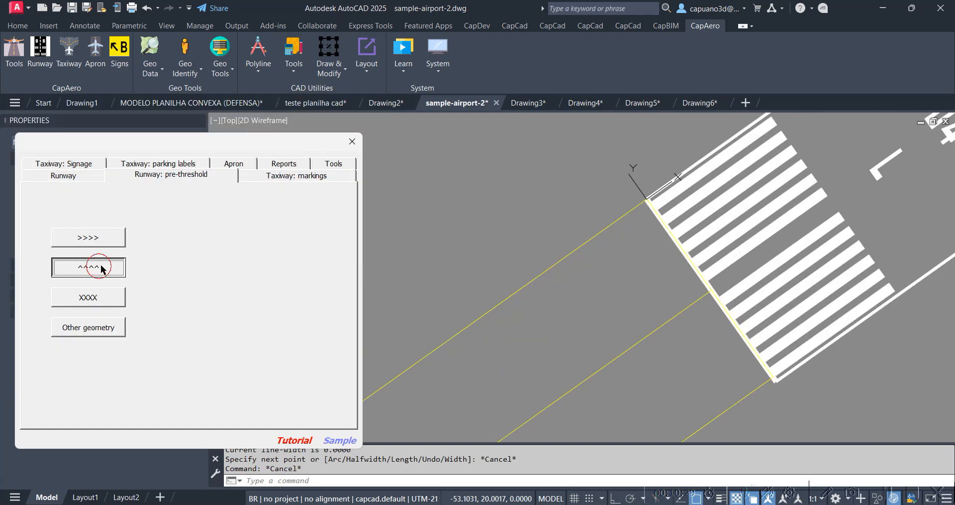
pyautogui.click(352, 317)
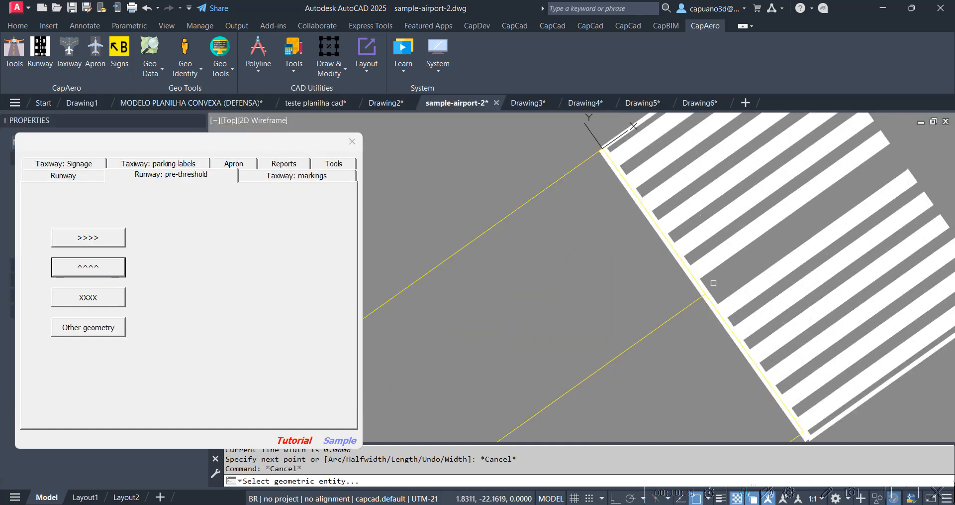
pyautogui.click(142, 204)
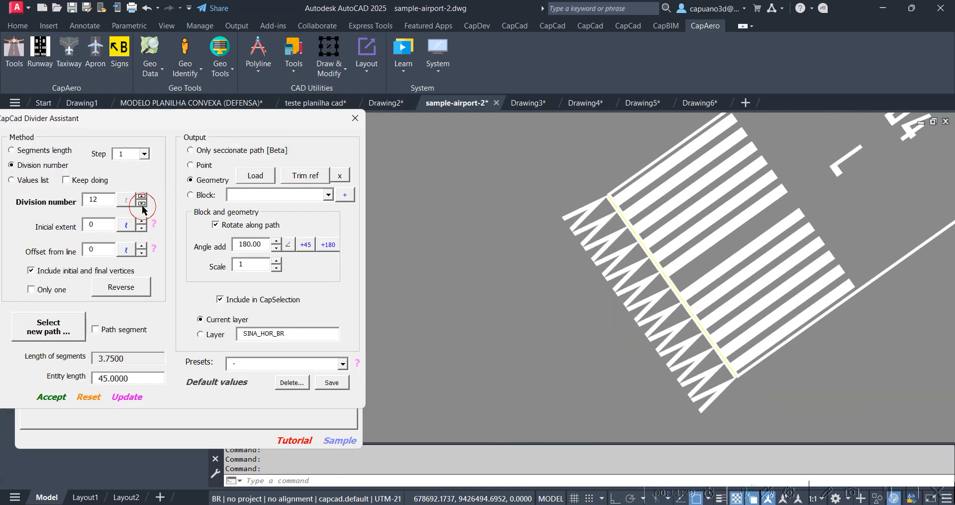
pyautogui.click(142, 204)
pyautogui.click(143, 204)
pyautogui.click(142, 204)
pyautogui.click(142, 204)
pyautogui.click(143, 204)
pyautogui.click(142, 204)
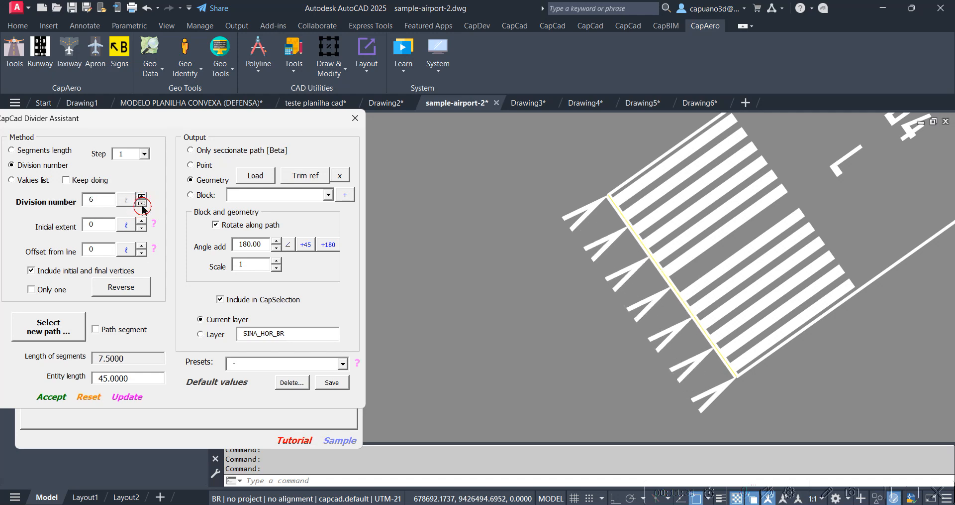
pyautogui.click(142, 204)
pyautogui.click(142, 204)
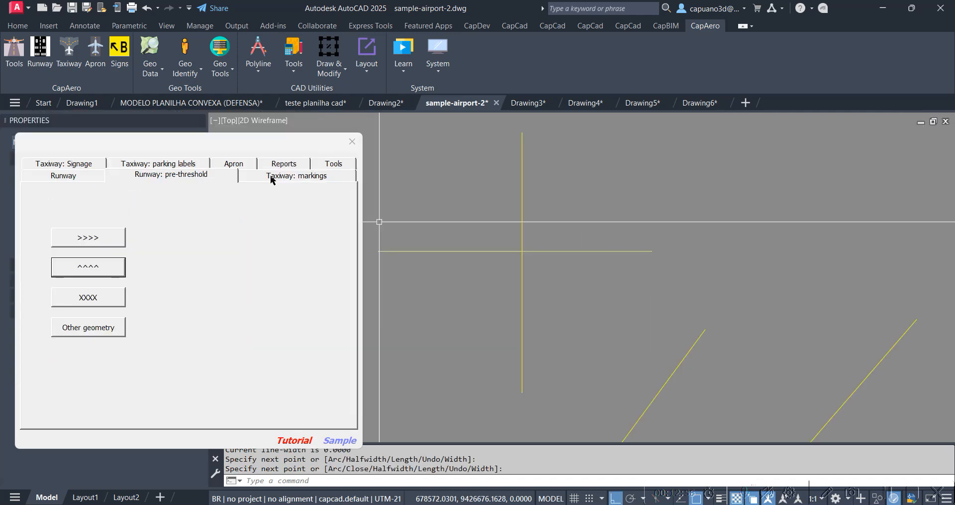
# Convert the two crossing yellow lines into AIRPORT taxiway lines of the Continuous with contrast type.
pyautogui.click(272, 178)
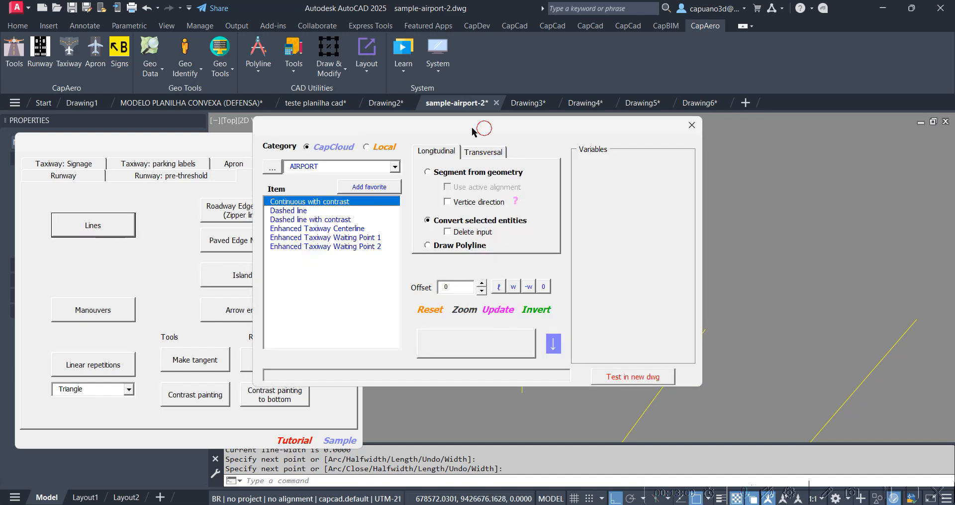
pyautogui.moveTo(472, 130); pyautogui.dragTo(225, 143)
pyautogui.click(229, 356)
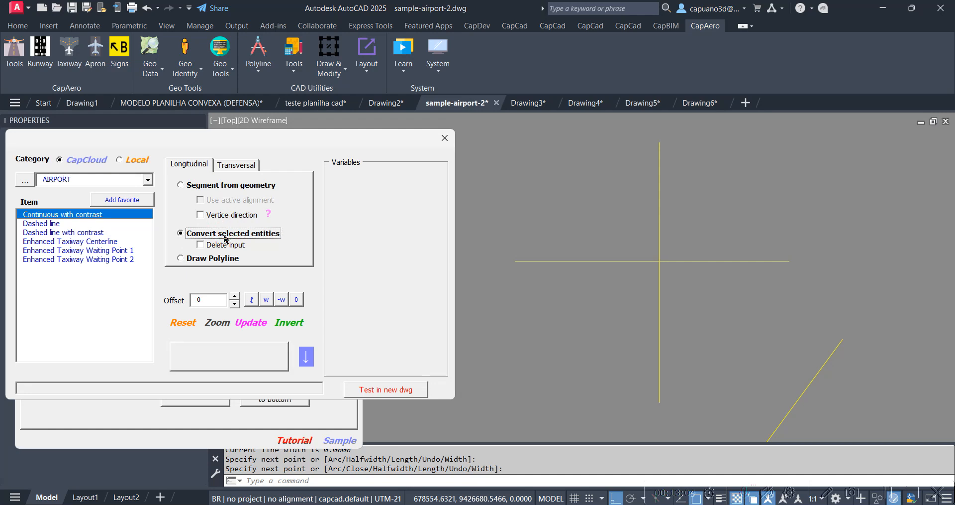
pyautogui.click(244, 358)
pyautogui.click(729, 249)
pyautogui.click(592, 314)
pyautogui.rightClick(592, 314)
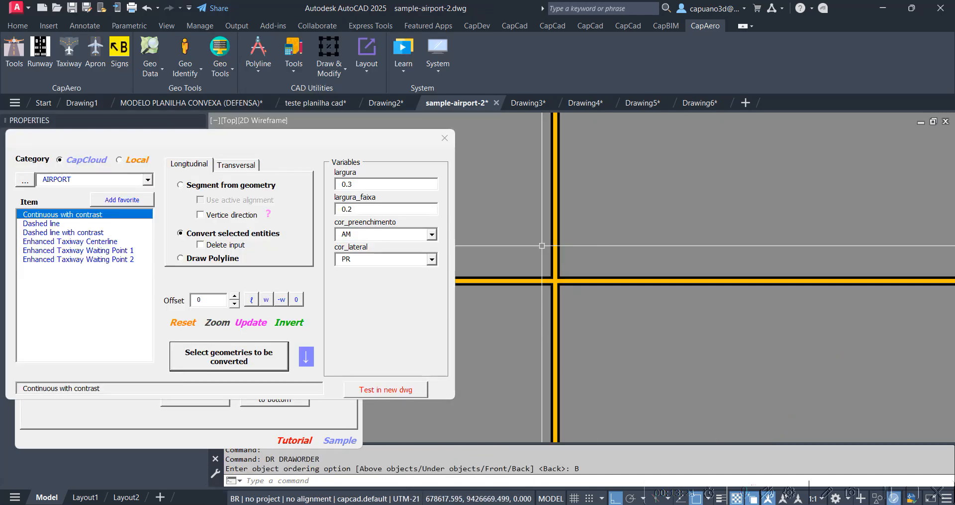
# Create tangent arcs of radius 25 in all four corners of the taxiway line crossing.
pyautogui.scroll(-5, 542, 246)
pyautogui.press('Escape')
pyautogui.moveTo(544, 251); pyautogui.dragTo(609, 264, button='middle')
pyautogui.scroll(5, 606, 266)
pyautogui.scroll(-3, 641, 293)
pyautogui.scroll(-1, 605, 297)
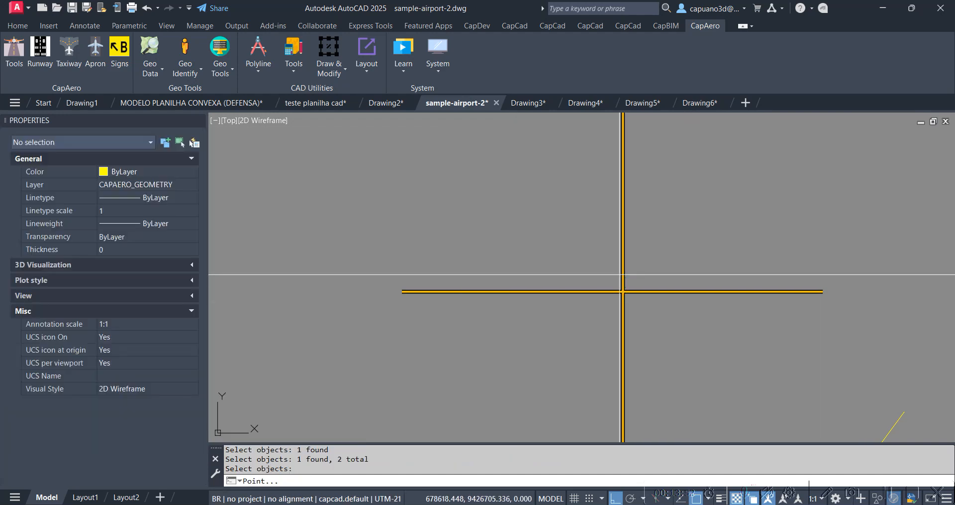
pyautogui.click(605, 258)
pyautogui.click(598, 322)
pyautogui.click(647, 323)
pyautogui.click(647, 261)
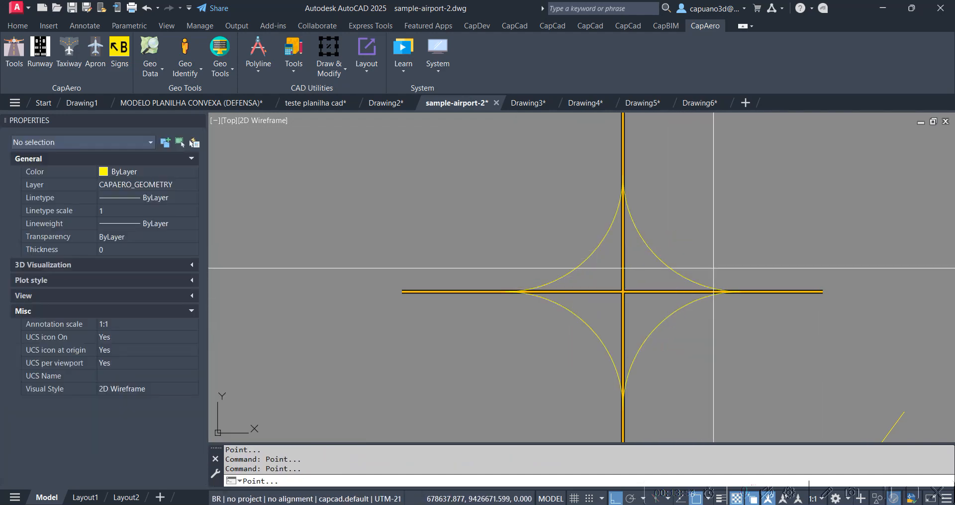
pyautogui.press('Escape')
# Convert the four corner arcs into continuous lines with contrast and send the contrast painting to the bottom.
pyautogui.click(659, 275)
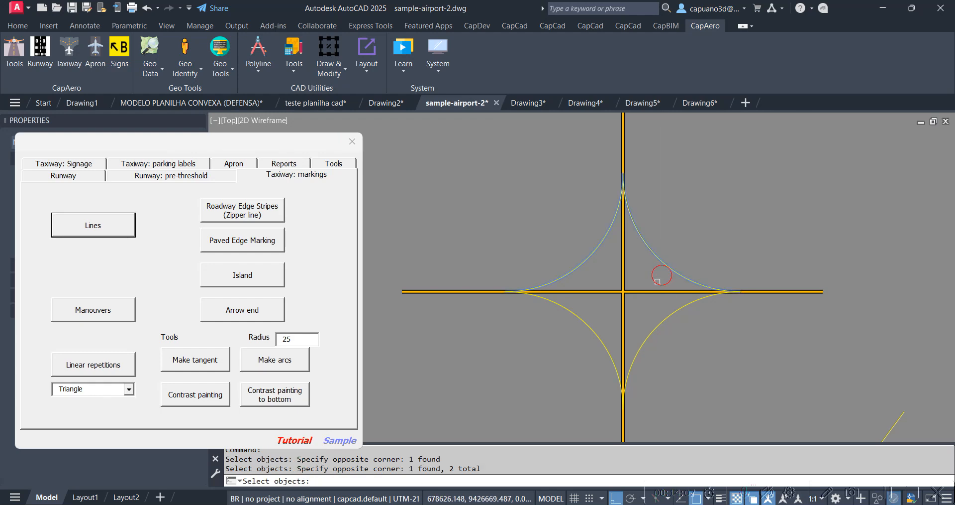
pyautogui.click(700, 347)
pyautogui.click(648, 300)
pyautogui.click(620, 305)
pyautogui.click(556, 338)
pyautogui.press('Return')
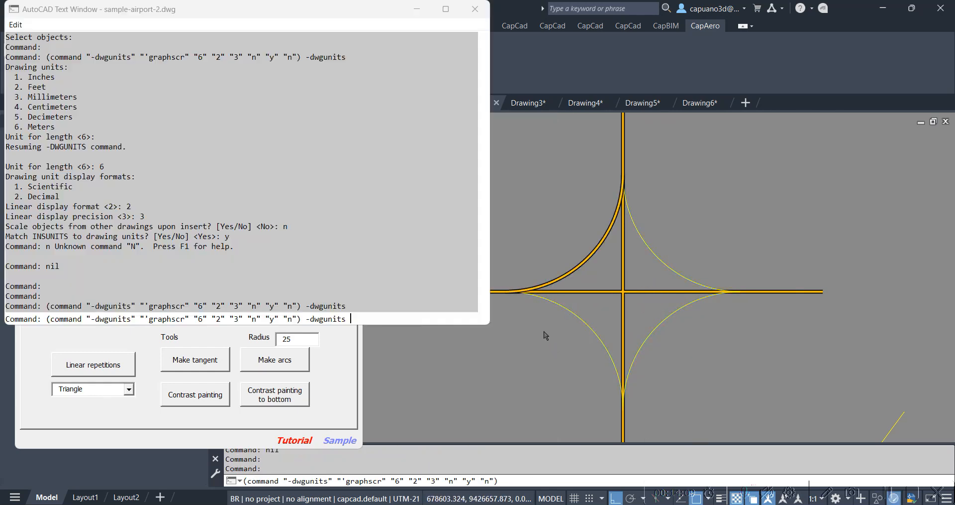
pyautogui.scroll(8, 561, 294)
pyautogui.scroll(-6, 630, 285)
pyautogui.moveTo(676, 254); pyautogui.dragTo(541, 405, button='middle')
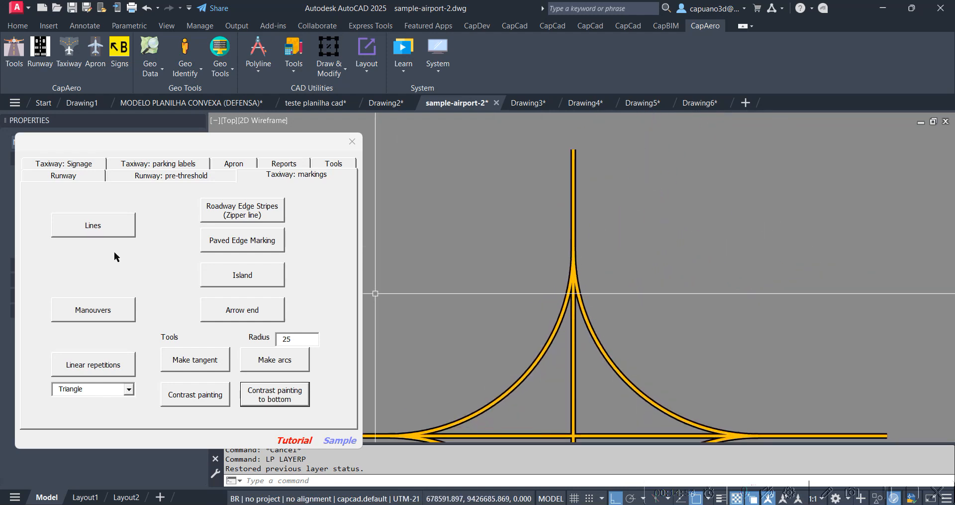
# Insert a CAT<II> label with text height 4000 and an upward arrow along the upper-right arc's yellow polyline.
pyautogui.click(169, 165)
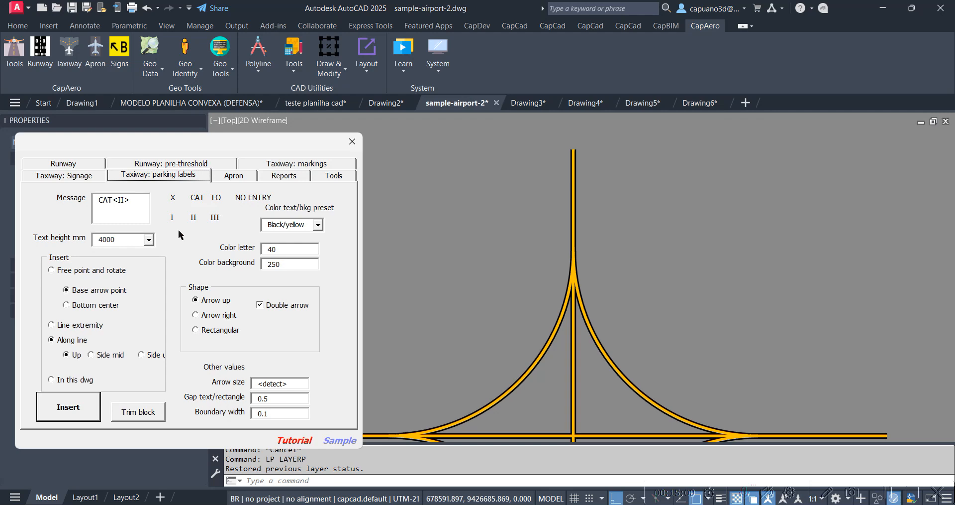
pyautogui.click(77, 409)
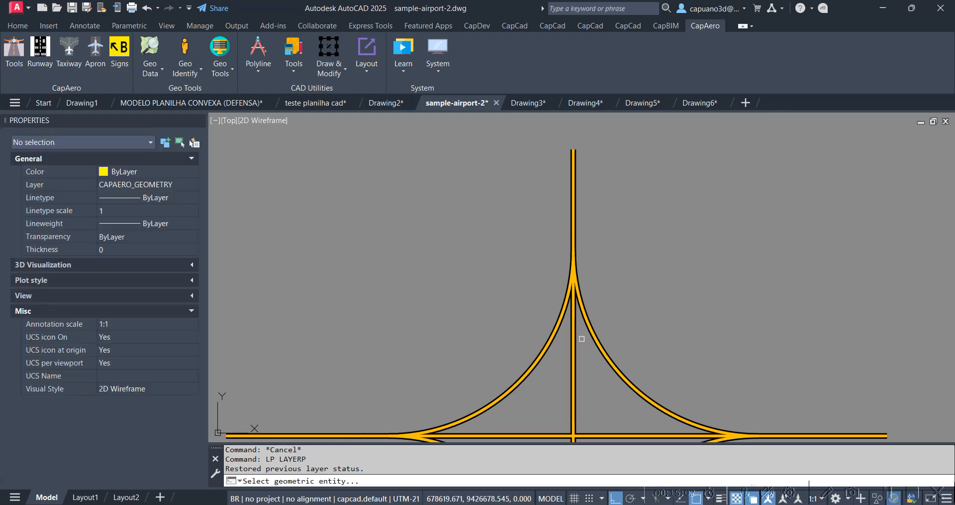
pyautogui.moveTo(631, 345); pyautogui.dragTo(518, 282, button='middle')
pyautogui.click(511, 312)
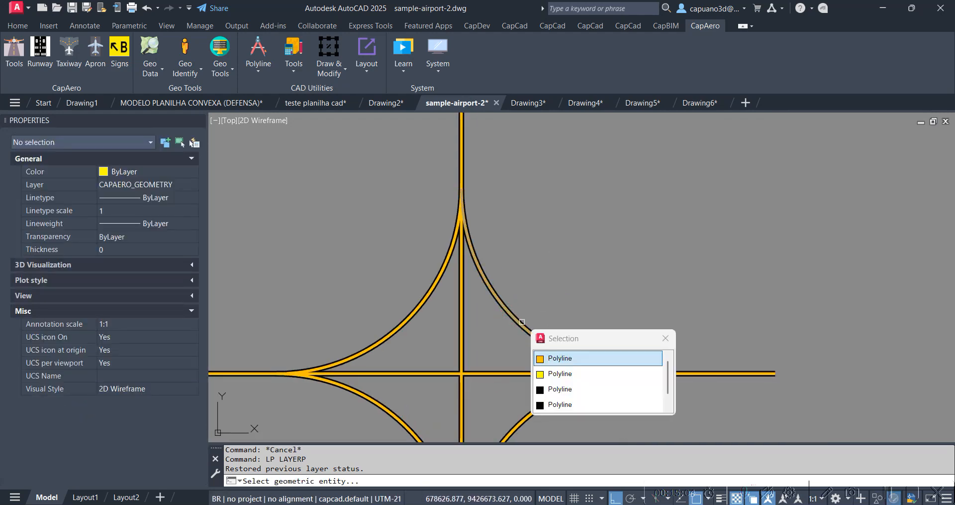
pyautogui.click(560, 372)
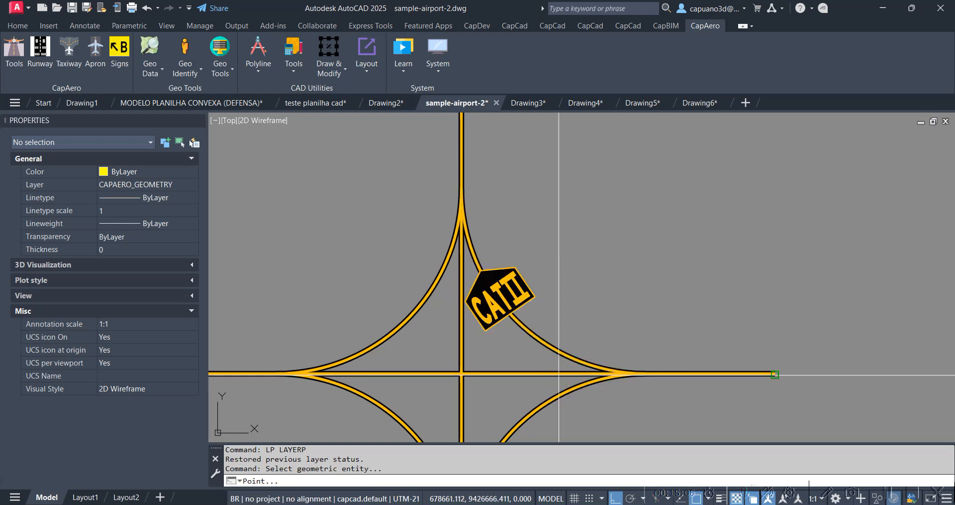
pyautogui.click(540, 312)
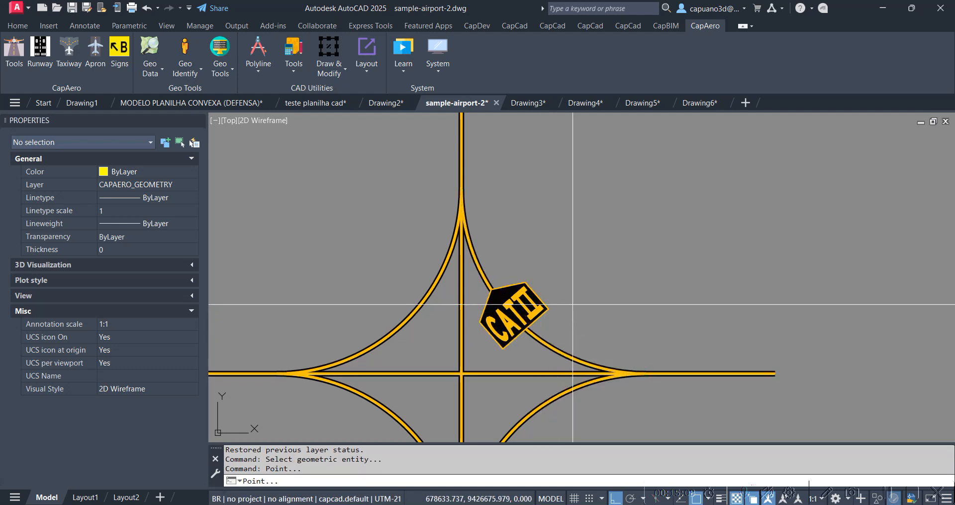
pyautogui.press('Escape')
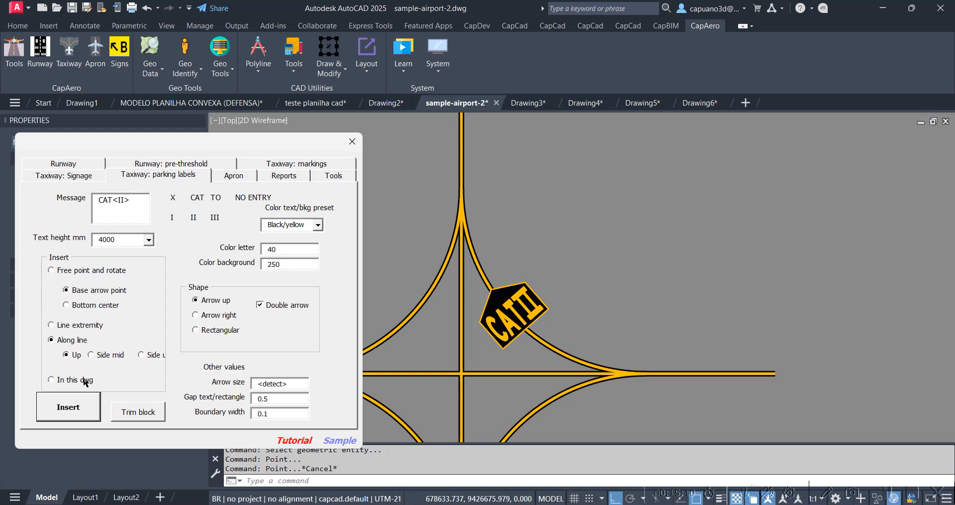
# Trim the taxiway line beneath the CAT II label with Trim block.
pyautogui.click(138, 412)
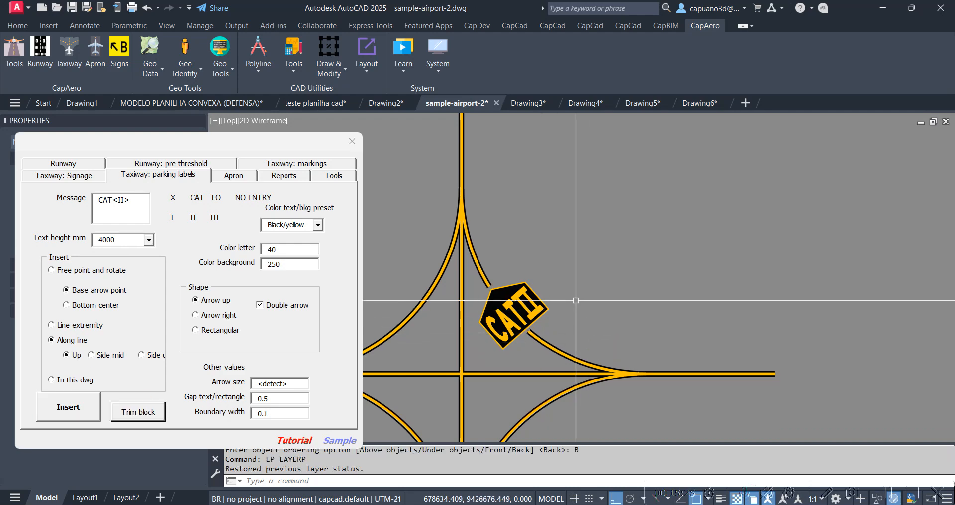
pyautogui.scroll(4, 535, 313)
pyautogui.scroll(-4, 534, 312)
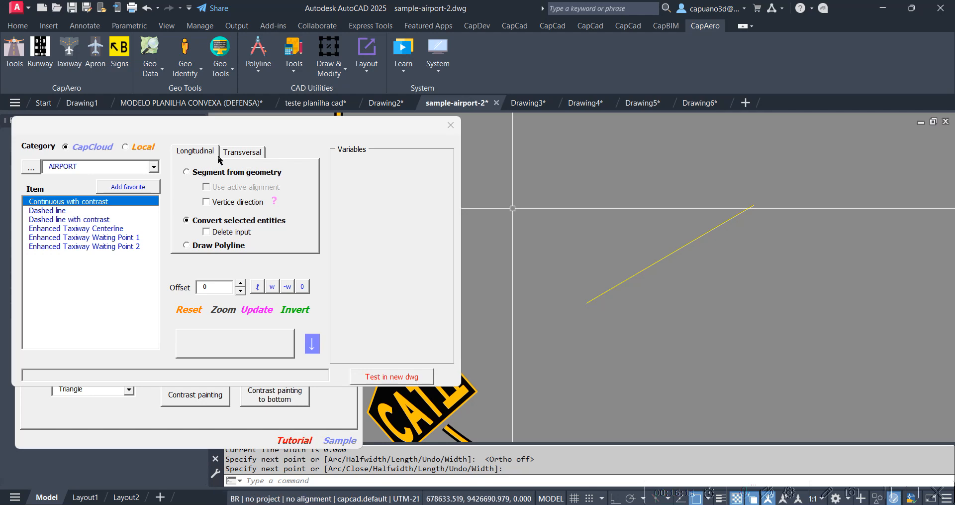
# Copy the slanted yellow line to a parallel position below and to the right of the original.
pyautogui.write('co')
pyautogui.press('space')
pyautogui.click(667, 285)
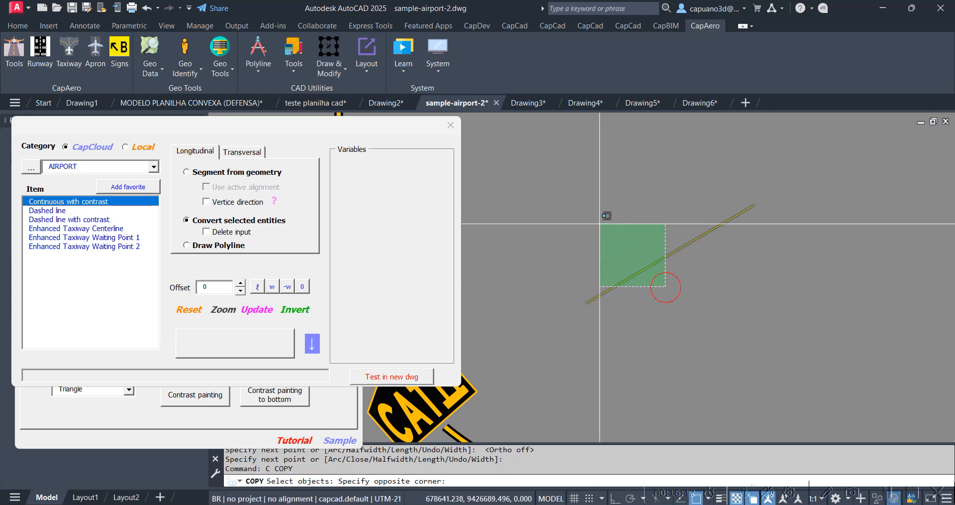
pyautogui.click(604, 220)
pyautogui.press('space')
pyautogui.click(686, 326)
pyautogui.click(772, 380)
pyautogui.press('Escape')
# Convert the original slanted line into an Enhanced Taxiway Waiting Point 1 marking.
pyautogui.click(110, 238)
pyautogui.click(239, 339)
pyautogui.click(666, 295)
pyautogui.click(565, 220)
pyautogui.press('space')
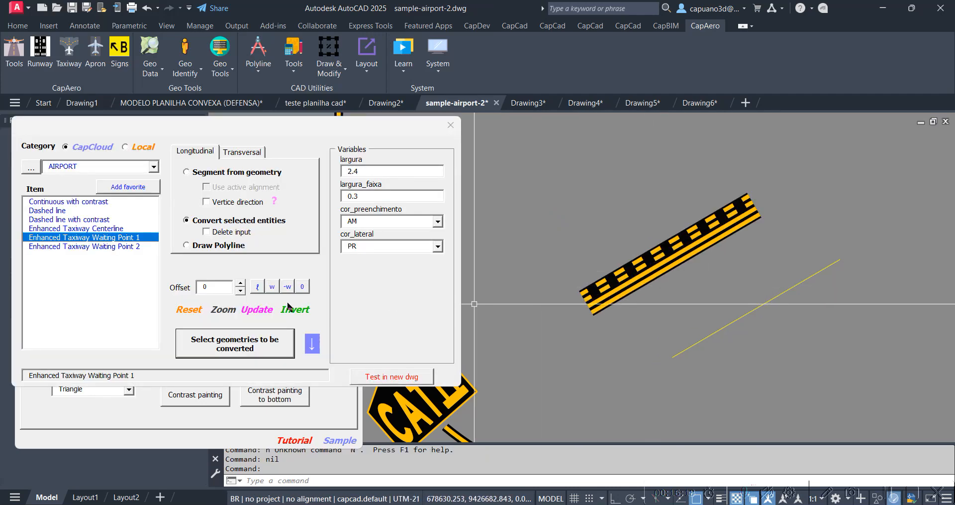
# Offset the Waiting Point 1 marking by -0.9 and convert the lower slanted line into an Enhanced Taxiway Waiting Point 2 marking.
pyautogui.click(288, 286)
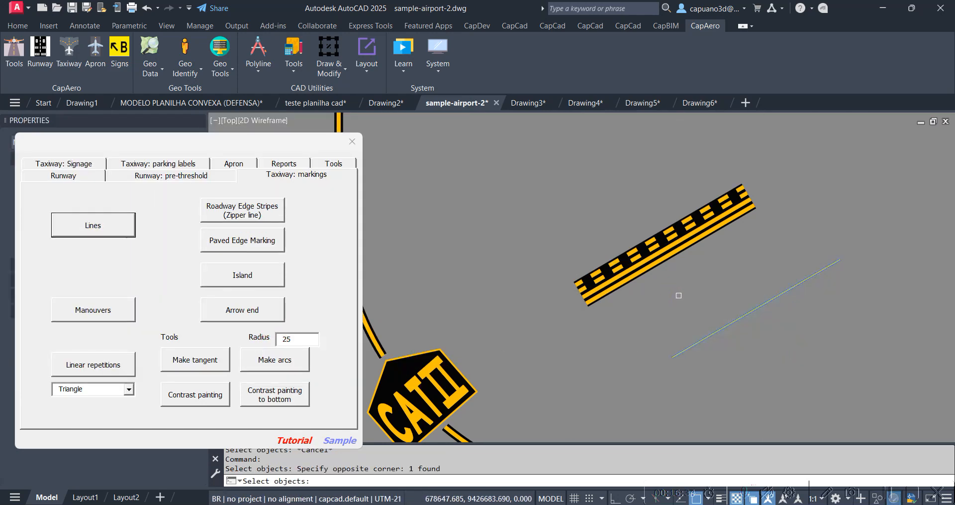
pyautogui.press('Return')
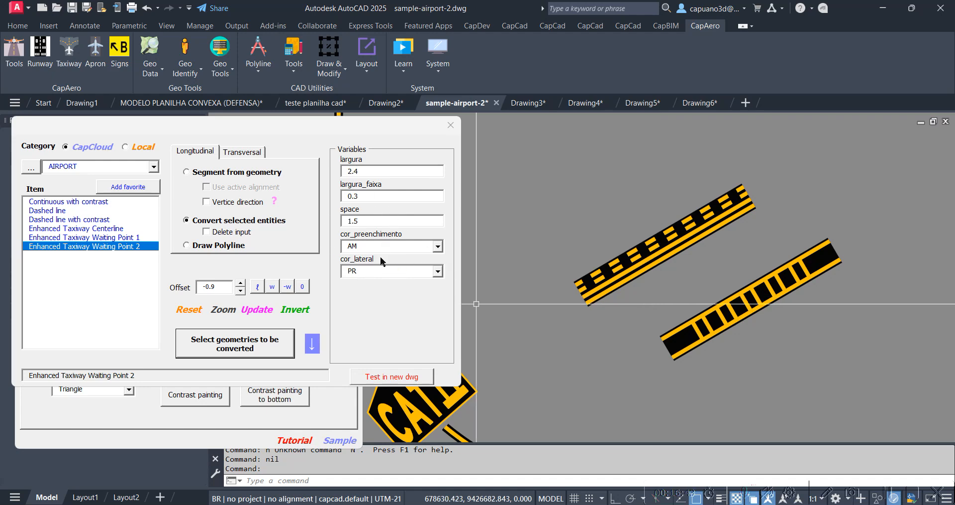
pyautogui.click(450, 126)
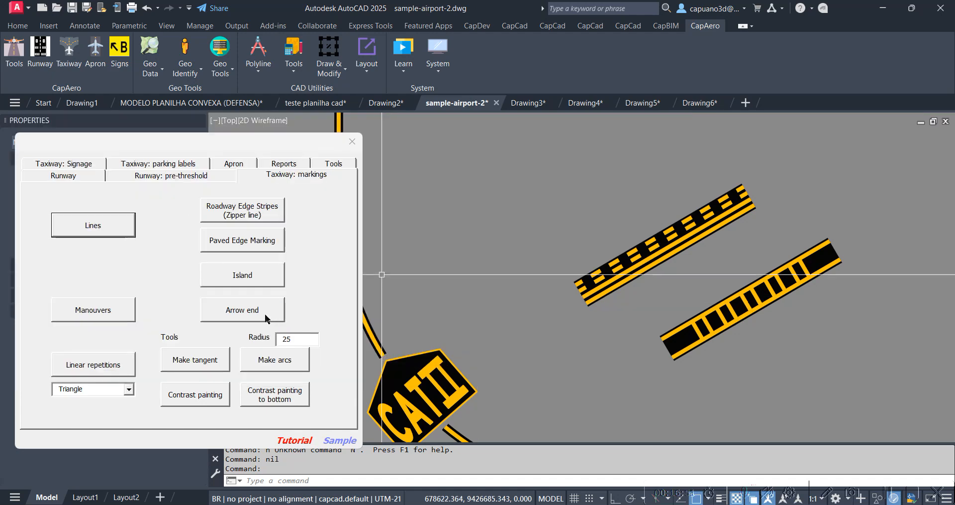
# Add an arrow end to the upper tip of the vertical taxiway line above the branching arcs.
pyautogui.click(245, 309)
pyautogui.scroll(-3, 303, 261)
pyautogui.moveTo(320, 219); pyautogui.dragTo(321, 284, button='middle')
pyautogui.scroll(1, 325, 267)
pyautogui.scroll(2, 326, 268)
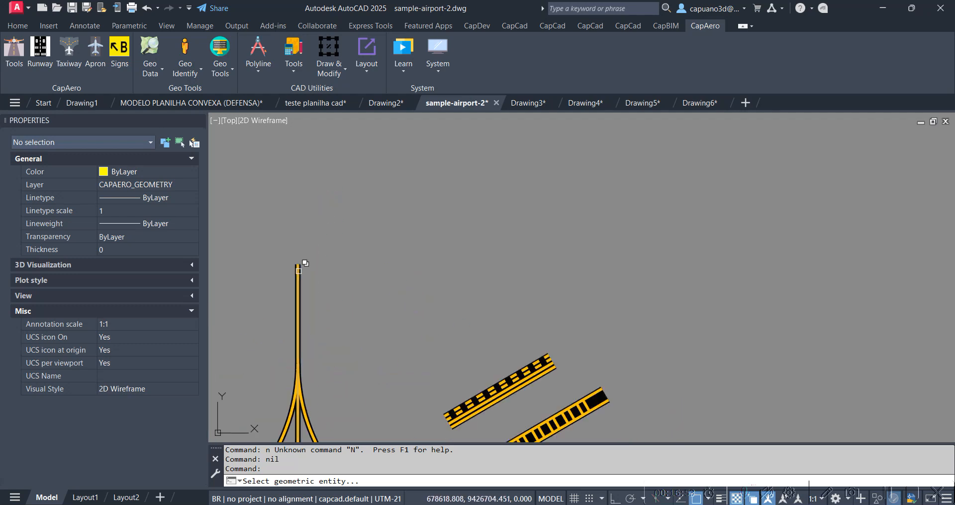
pyautogui.click(297, 272)
pyautogui.click(343, 334)
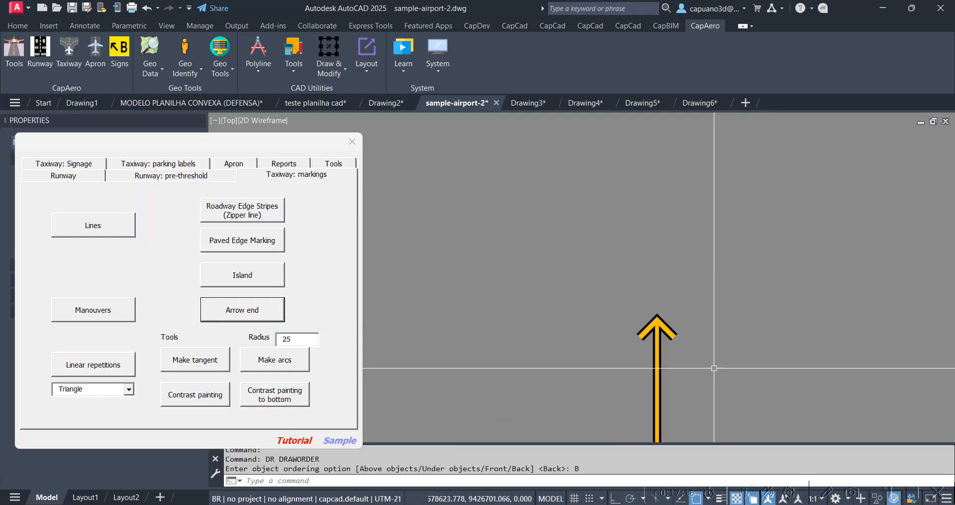
pyautogui.scroll(-4, 557, 245)
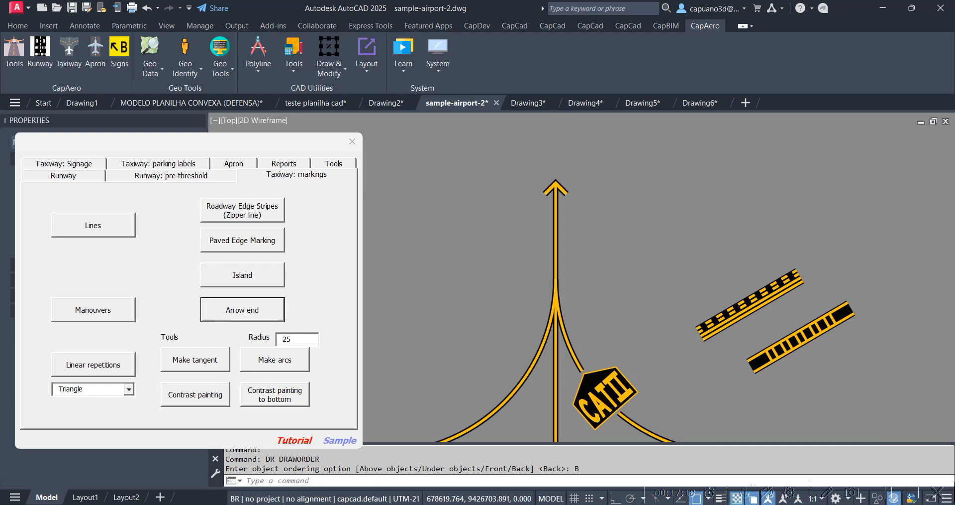
pyautogui.scroll(4, 562, 190)
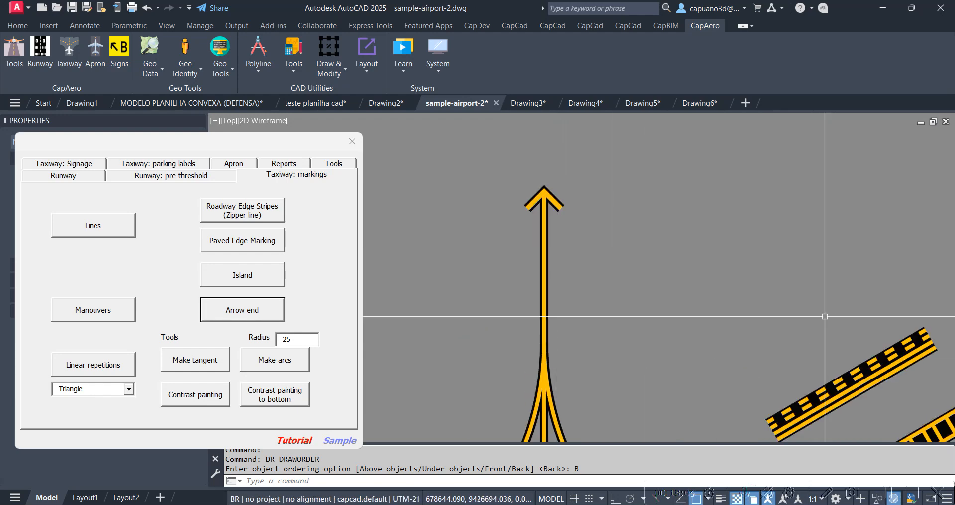
# Create a ZIPPER roadway edge stripe along the curved segment of the upper yellow taxiway edge, picking its start and end points.
pyautogui.moveTo(559, 253); pyautogui.dragTo(525, 239, button='middle')
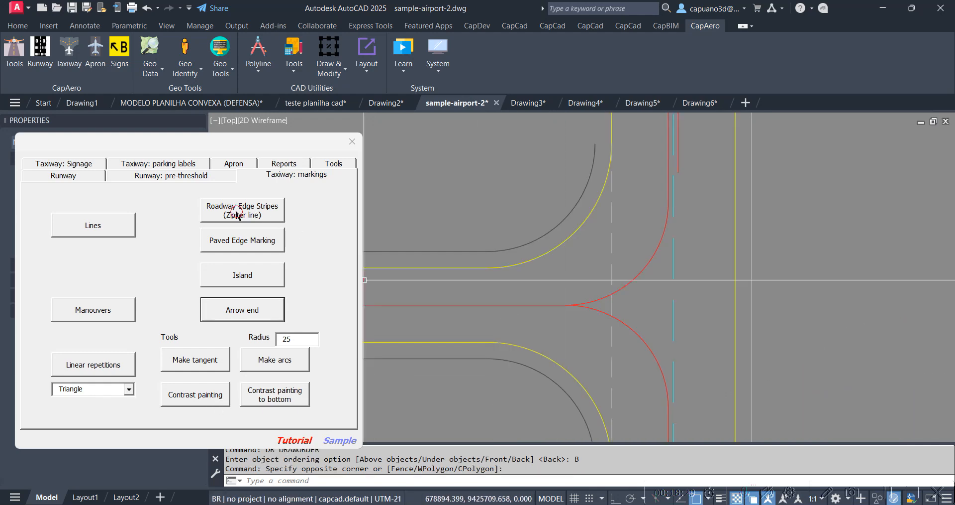
pyautogui.click(238, 214)
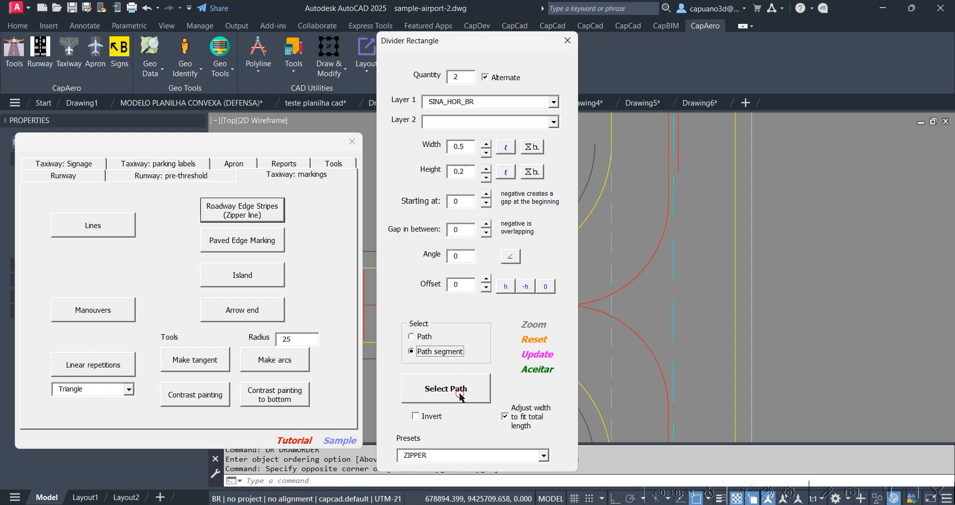
pyautogui.click(460, 396)
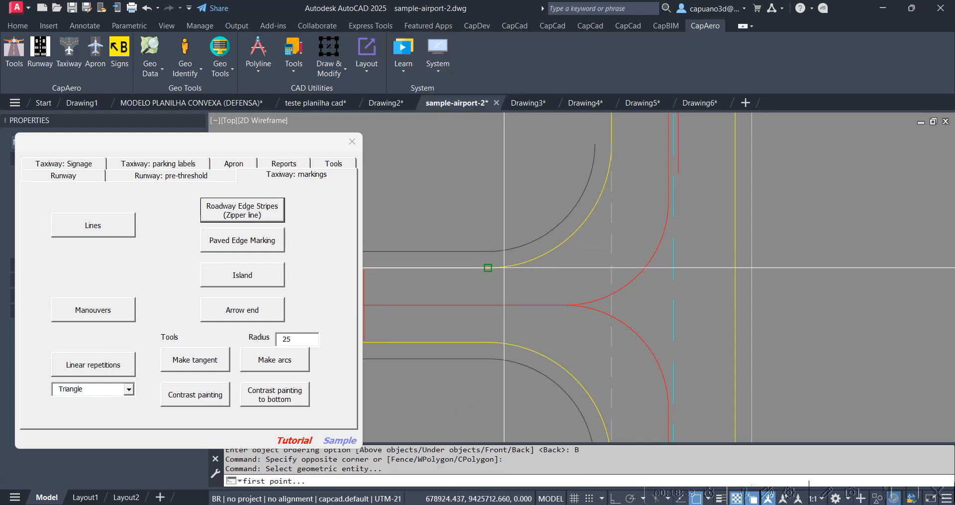
pyautogui.click(504, 268)
pyautogui.click(604, 186)
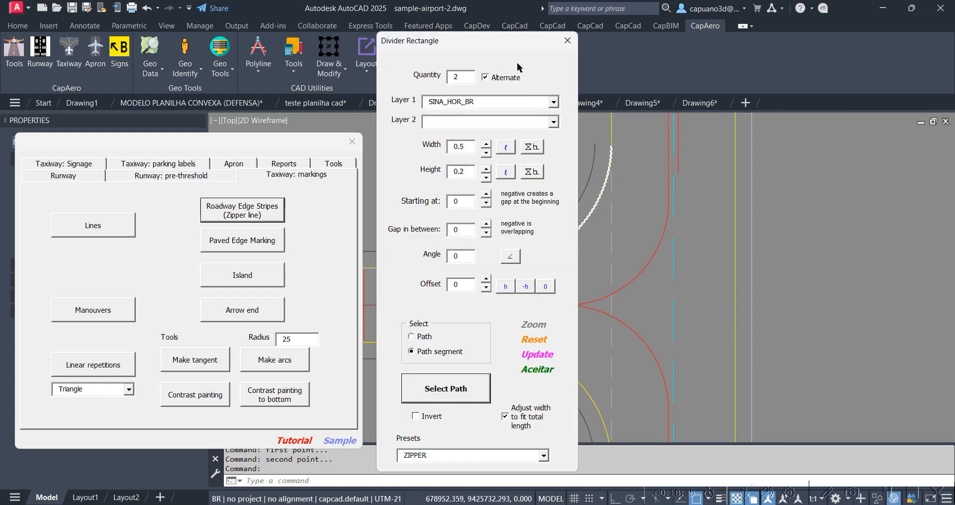
pyautogui.moveTo(520, 40); pyautogui.dragTo(364, 41)
pyautogui.scroll(5, 657, 257)
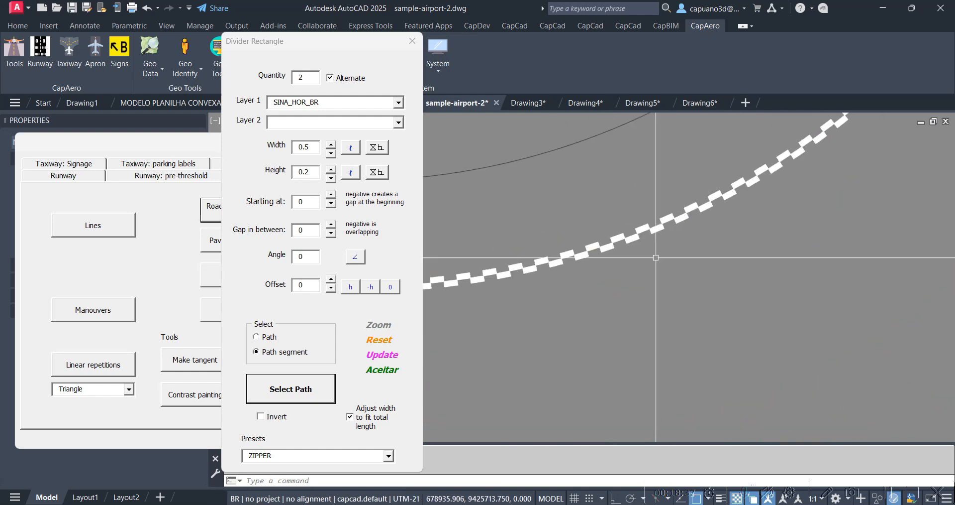
# Set the zipper stripe's rectangle width to 1 and height to 0.5, and offset it by one height, 0.5.
pyautogui.scroll(-4, 657, 258)
pyautogui.scroll(2, 599, 257)
pyautogui.click(306, 146)
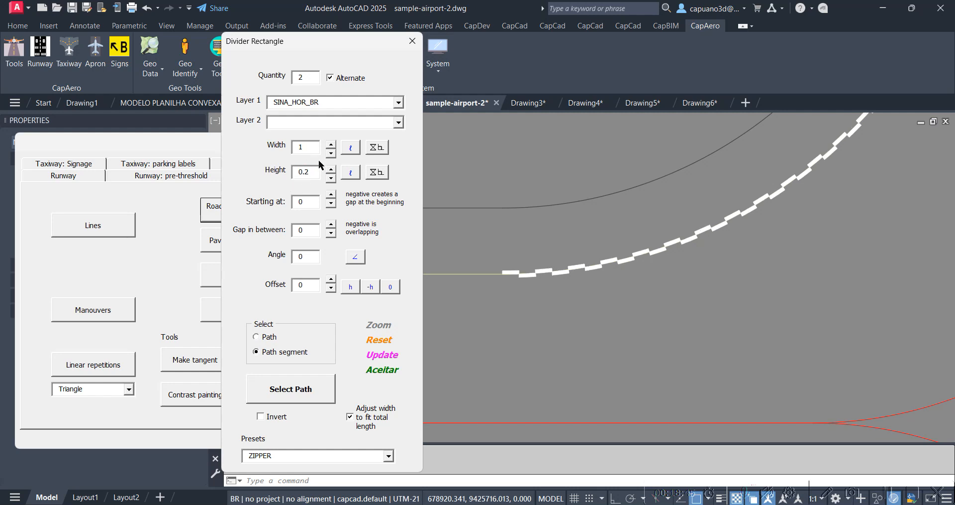
pyautogui.click(331, 170)
pyautogui.click(330, 170)
pyautogui.click(331, 171)
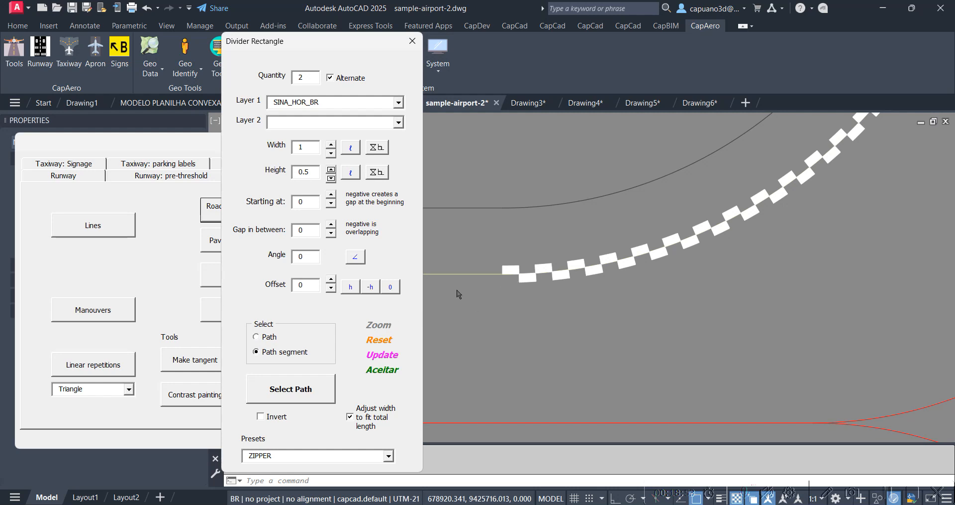
pyautogui.click(353, 287)
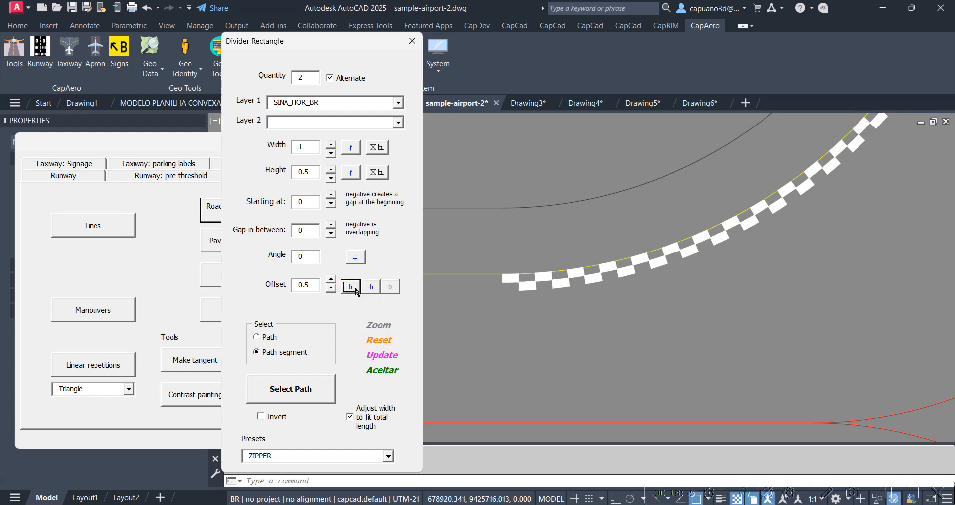
pyautogui.scroll(-2, 577, 301)
pyautogui.moveTo(729, 130); pyautogui.dragTo(614, 233, button='middle')
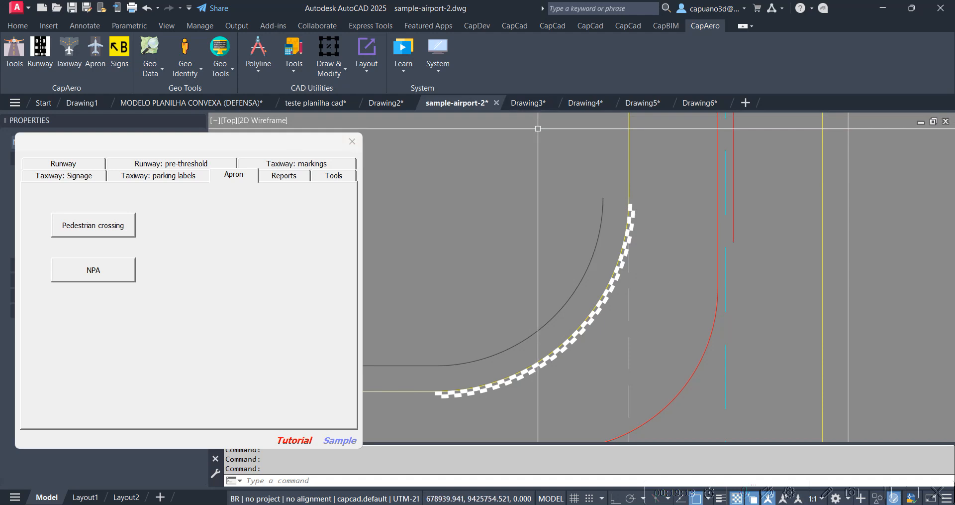
pyautogui.click(514, 26)
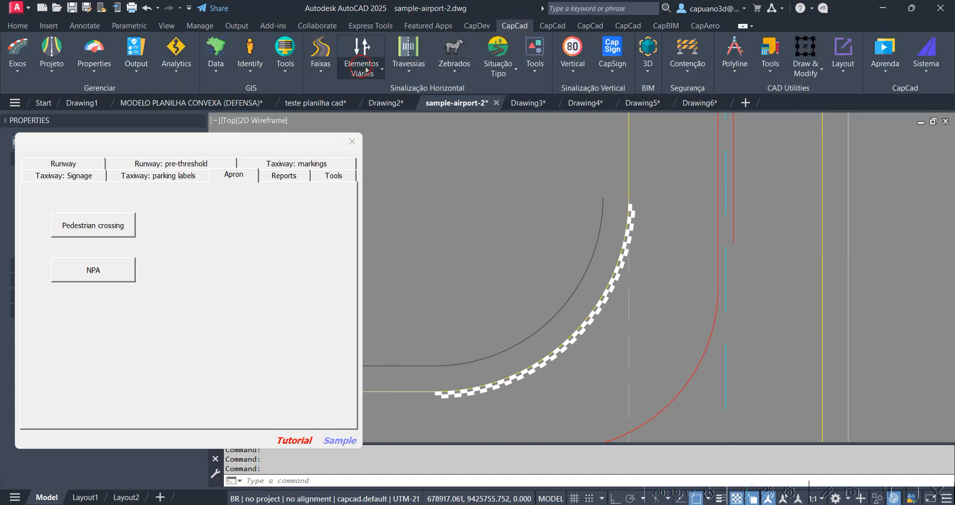
pyautogui.click(367, 72)
pyautogui.click(406, 75)
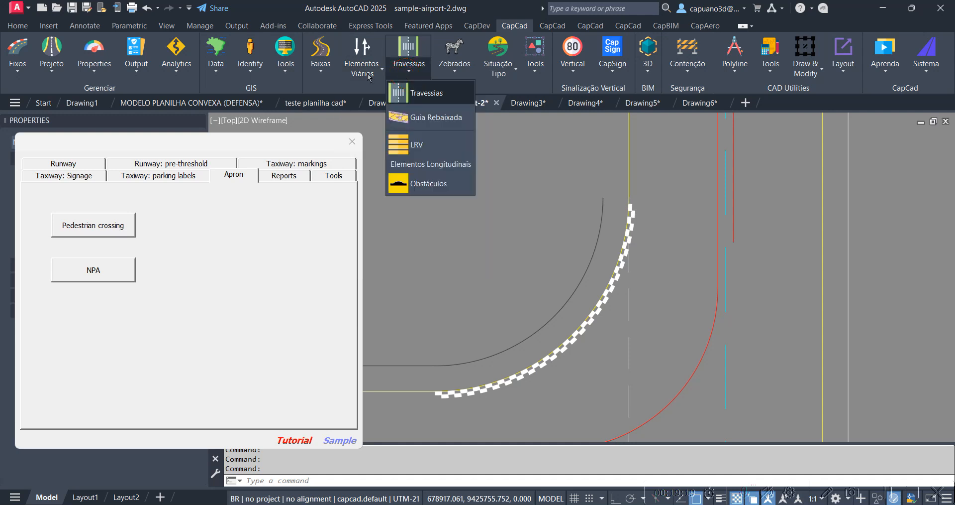
pyautogui.click(571, 74)
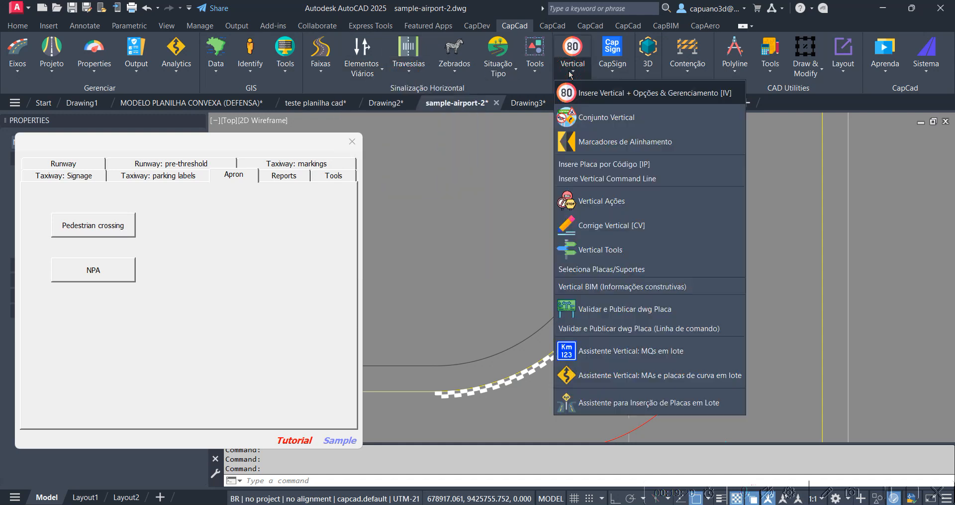
pyautogui.click(452, 74)
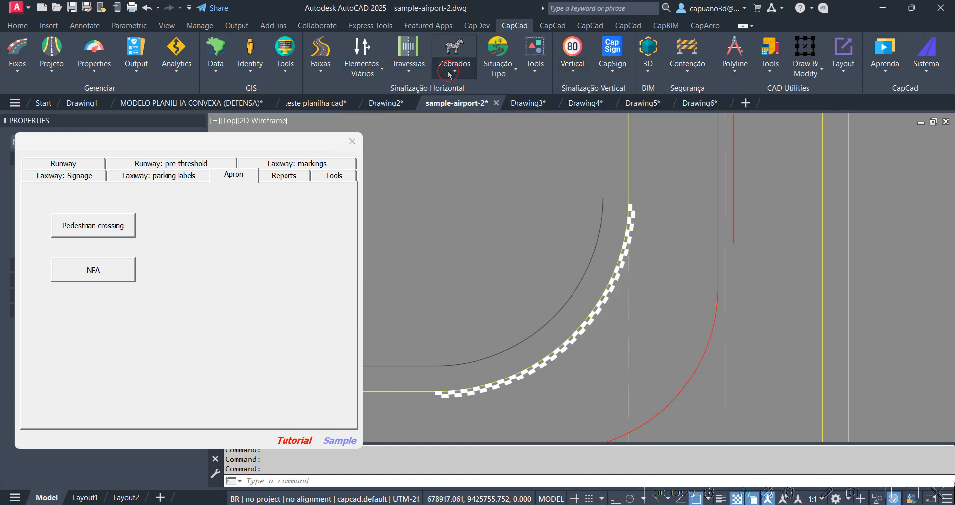
pyautogui.click(704, 26)
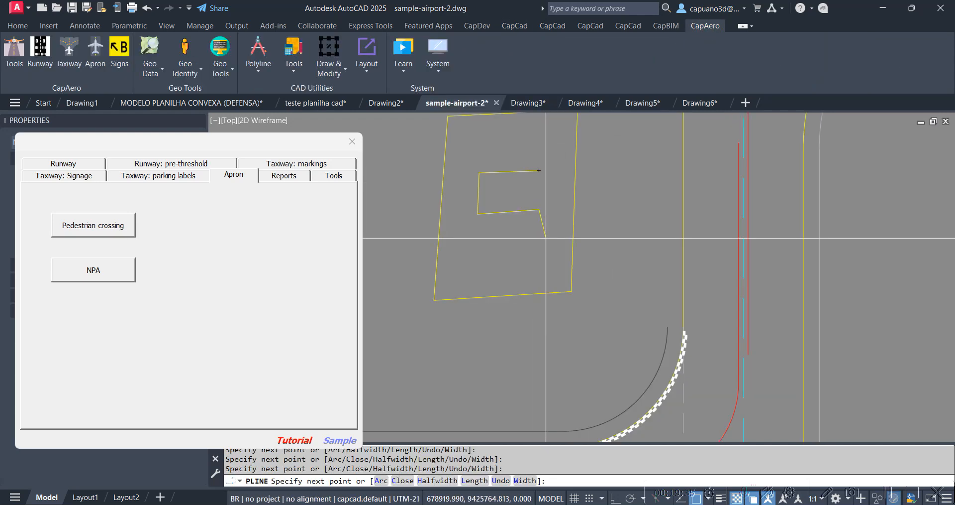
# Close the small four-sided polyline inside the larger yellow quadrilateral.
pyautogui.write('c')
pyautogui.press('Return')
pyautogui.press('Escape')
# Fill the large quadrilateral with an NPA marking on layer SINA_HOR_VM, using spacing 1.5, internal width 0.4 and external width 0.2.
pyautogui.click(112, 273)
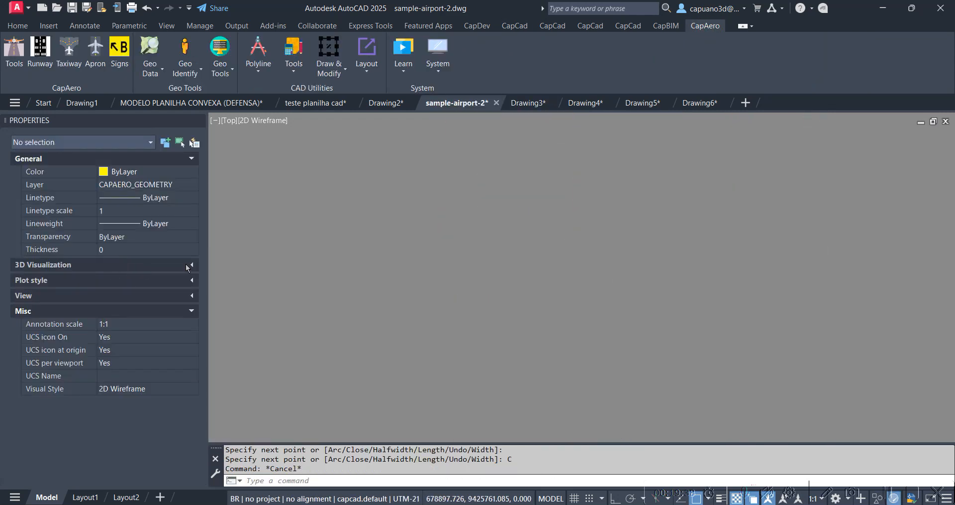
pyautogui.moveTo(484, 35); pyautogui.dragTo(210, 48)
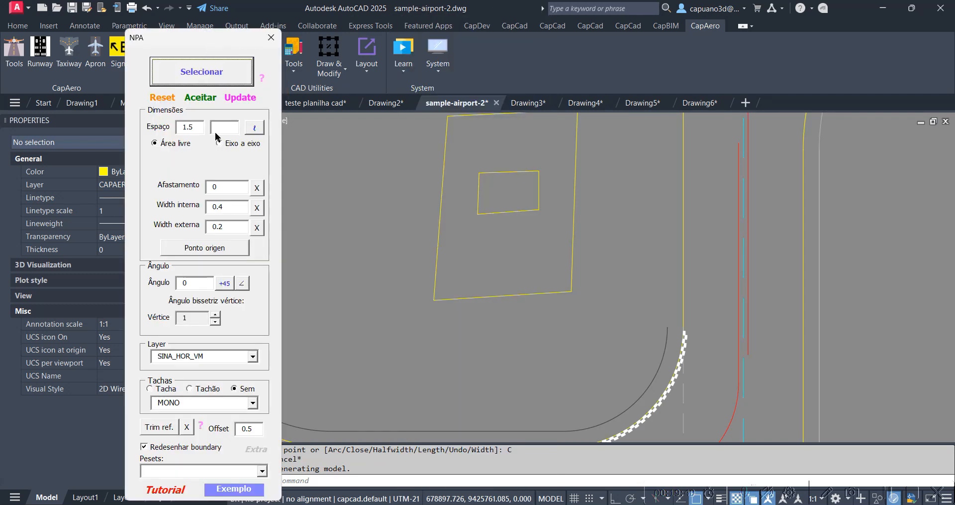
pyautogui.click(212, 80)
pyautogui.click(443, 215)
pyautogui.click(419, 242)
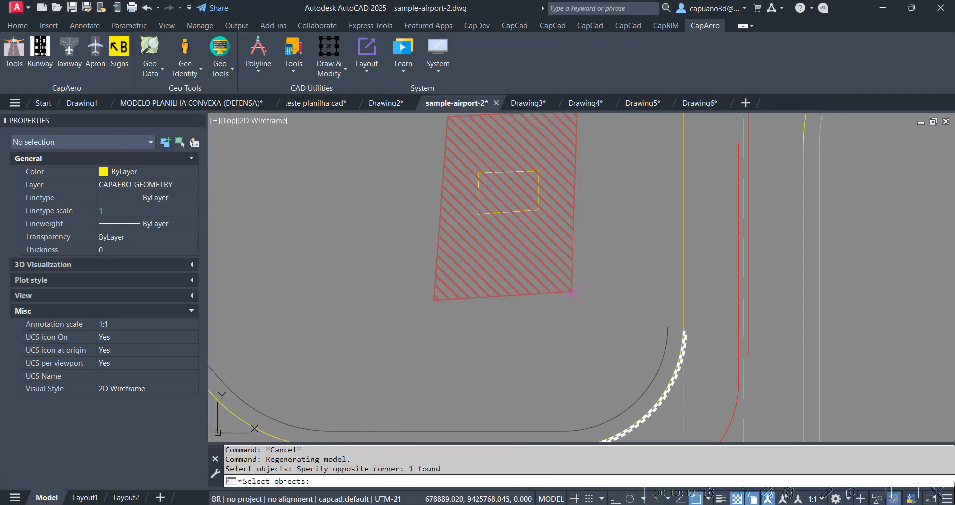
pyautogui.press('Return')
pyautogui.scroll(2, 490, 199)
pyautogui.scroll(-2, 438, 216)
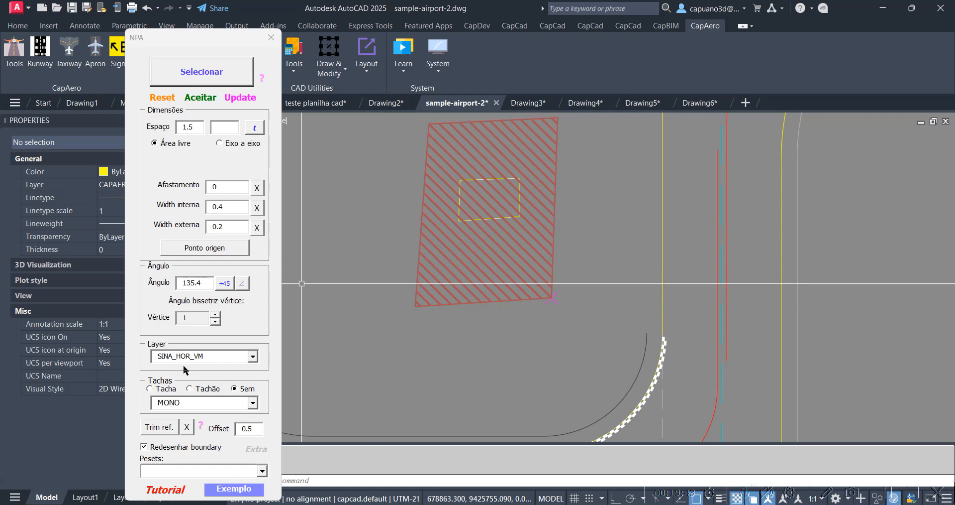
# Trim the NPA stripes around the small inner quadrilateral as trim reference, with an offset of 0.5.
pyautogui.click(178, 431)
pyautogui.scroll(5, 468, 207)
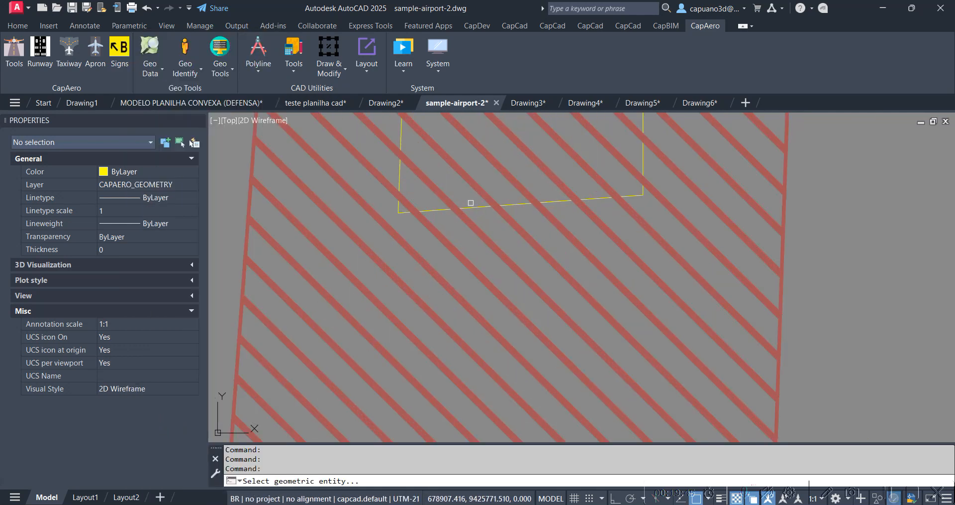
pyautogui.click(470, 205)
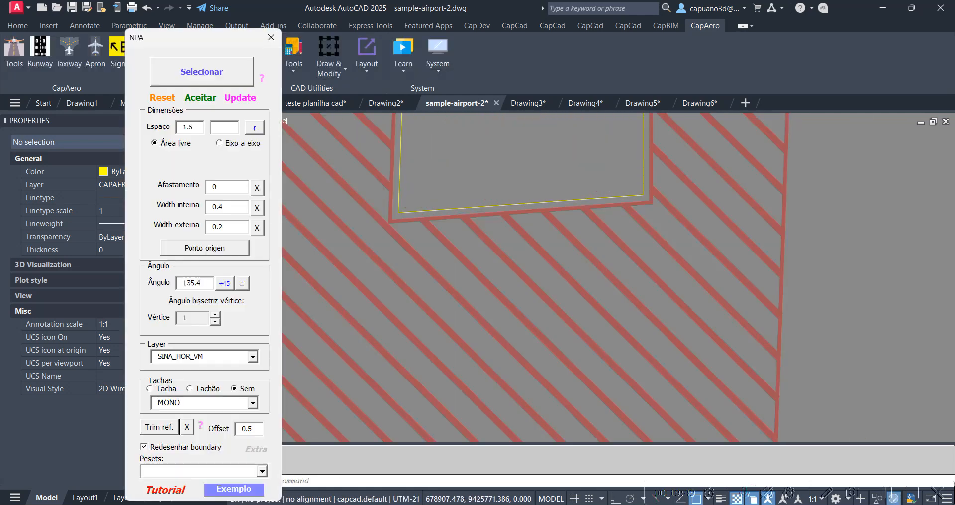
pyautogui.scroll(-4, 513, 298)
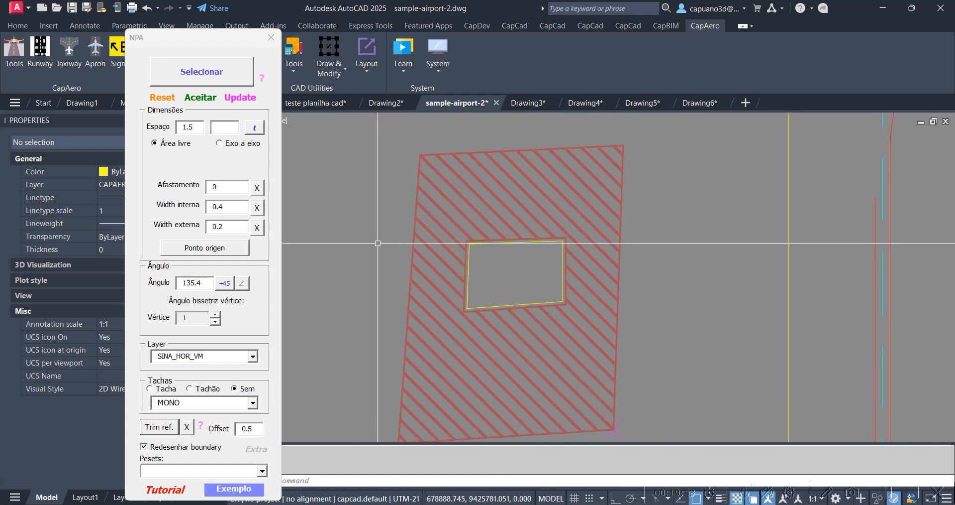
pyautogui.click(270, 38)
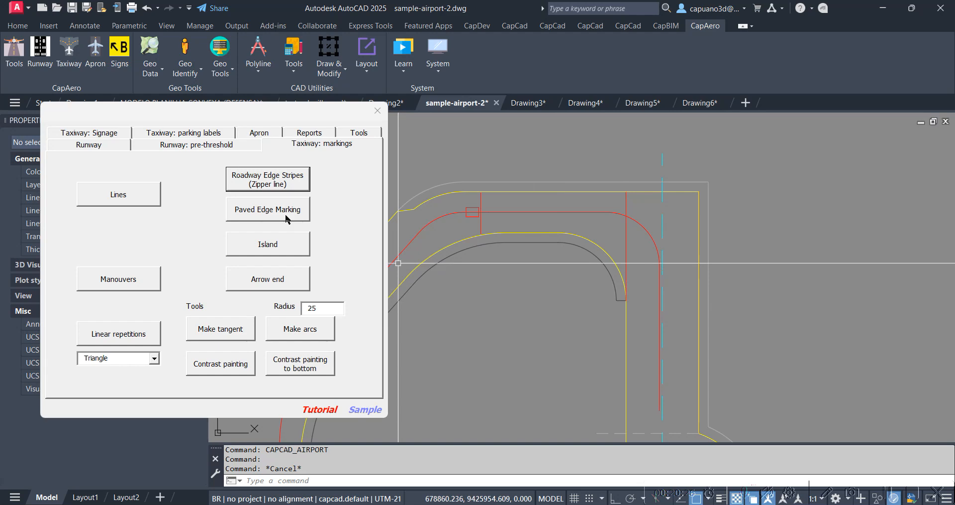
# Create a white paved edge marking with the AIRPORT preset along the whole inner curved yellow taxiway edge, with its stripes on the inner side.
pyautogui.click(262, 210)
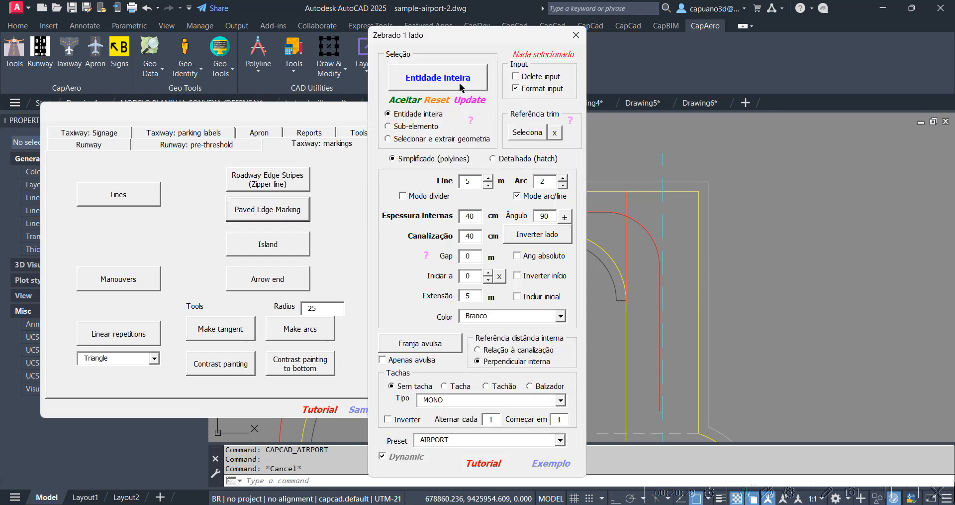
pyautogui.click(460, 83)
pyautogui.scroll(2, 568, 227)
pyautogui.click(561, 236)
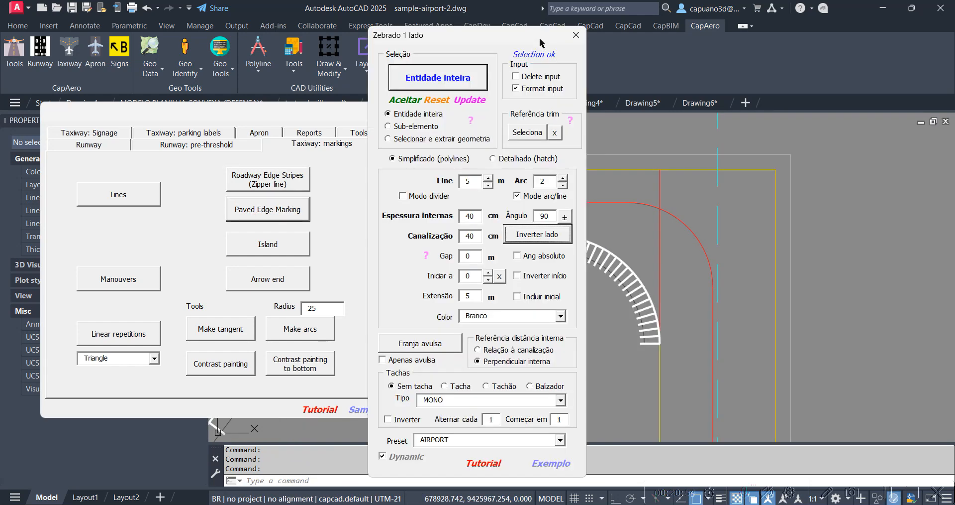
pyautogui.moveTo(537, 41); pyautogui.dragTo(417, 50)
pyautogui.scroll(2, 488, 255)
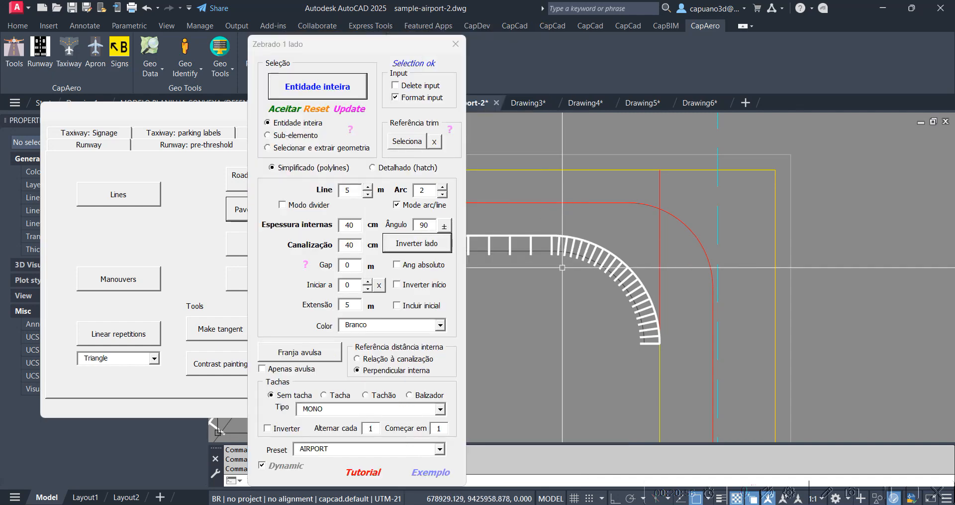
pyautogui.scroll(2, 609, 252)
pyautogui.scroll(-2, 581, 224)
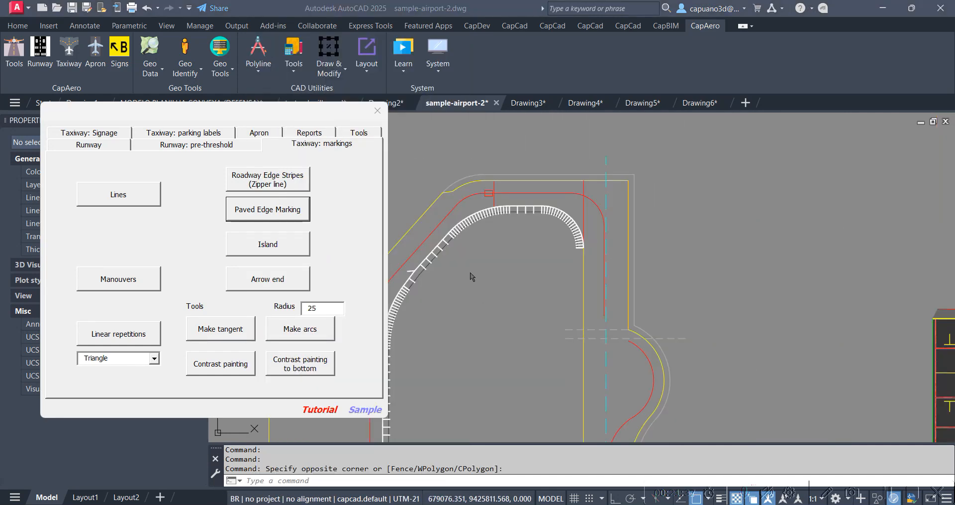
pyautogui.moveTo(480, 266); pyautogui.dragTo(506, 251, button='middle')
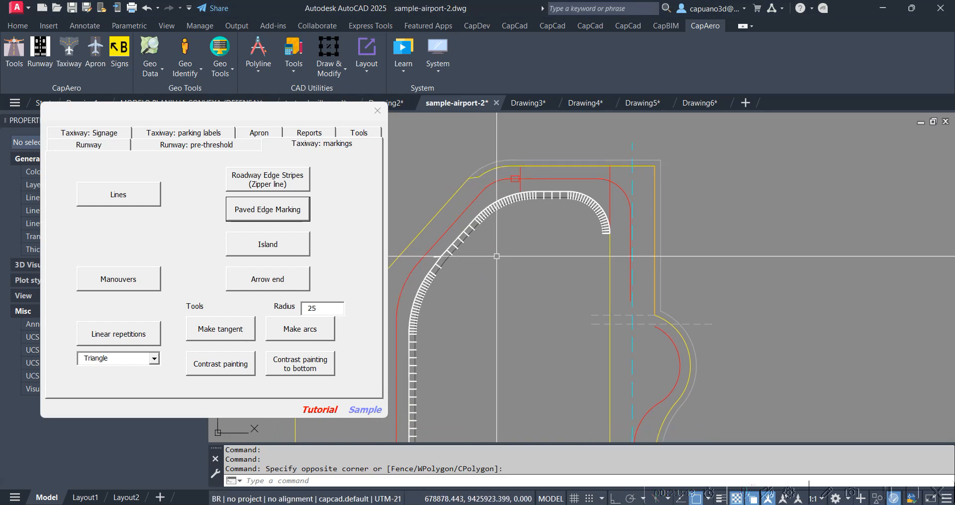
pyautogui.moveTo(504, 234); pyautogui.dragTo(518, 234, button='middle')
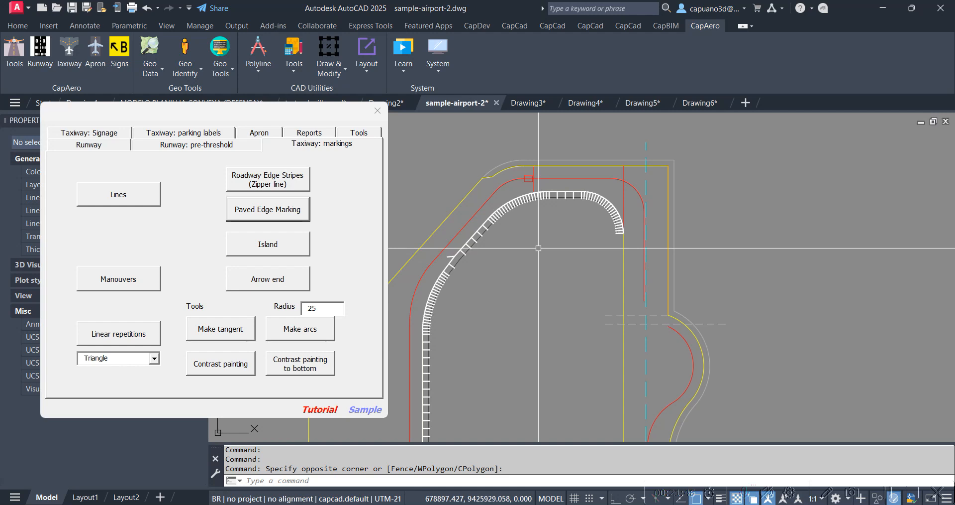